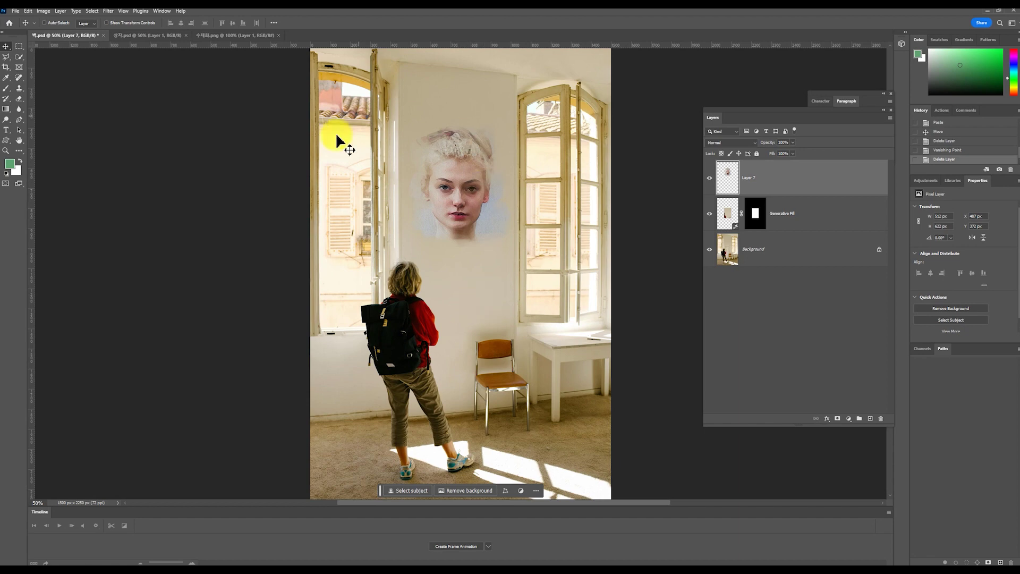
Open the wall photo 벽 from the 소실점 합성 folder.
{"action": "key", "text": "ctrl+Tab"}
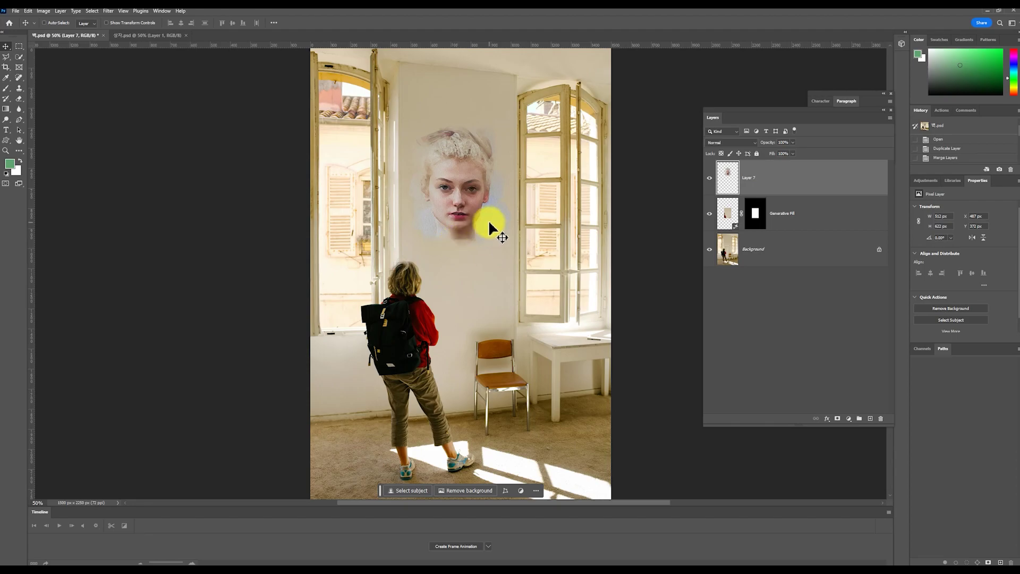
{"action": "left_click", "coordinate": [15, 10]}
{"action": "left_click", "coordinate": [25, 25]}
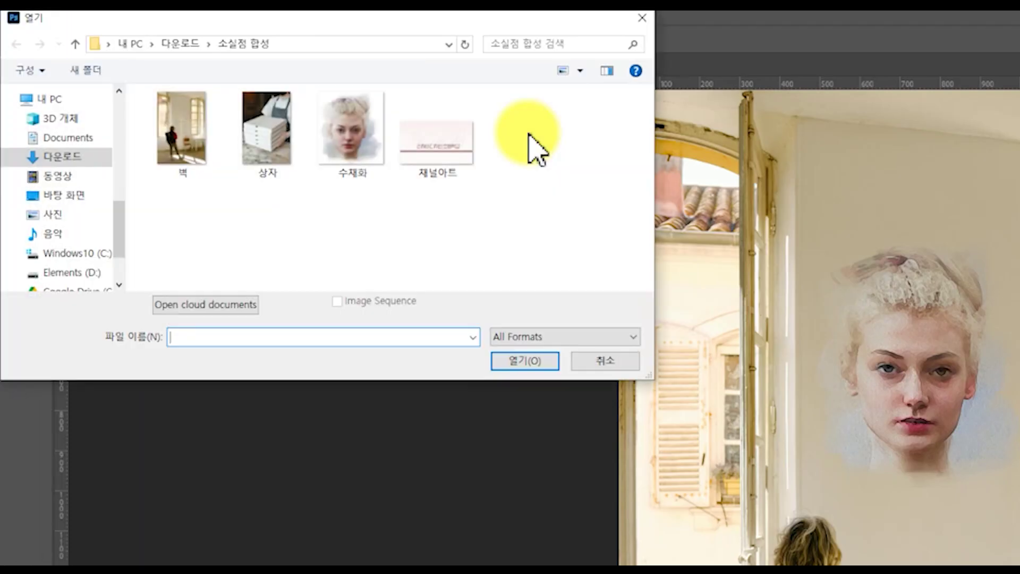
{"action": "left_click", "coordinate": [182, 128]}
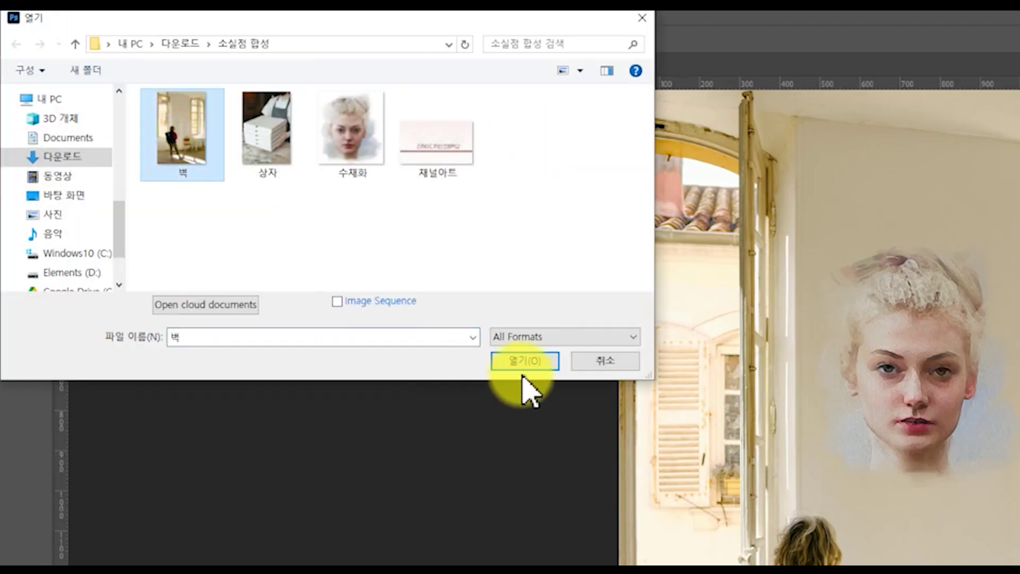
{"action": "left_click", "coordinate": [524, 361]}
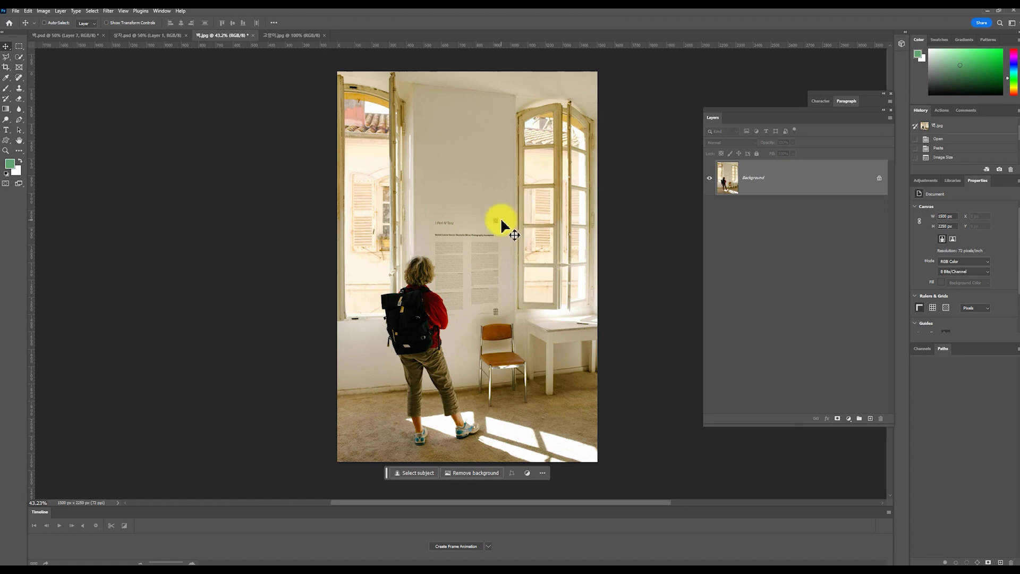
Try fitting the pasted cat picture to the wall between the windows with Free Transform, and delete its layer.
{"action": "key", "text": "ctrl+v"}
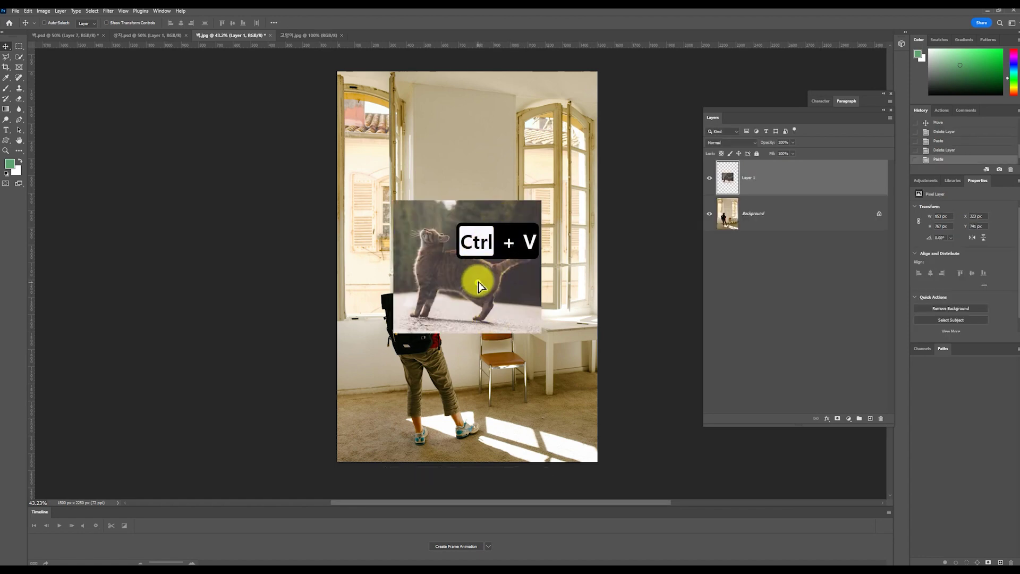
{"action": "left_click_drag", "start_coordinate": [476, 277], "coordinate": [495, 195]}
{"action": "key", "text": "ctrl+t"}
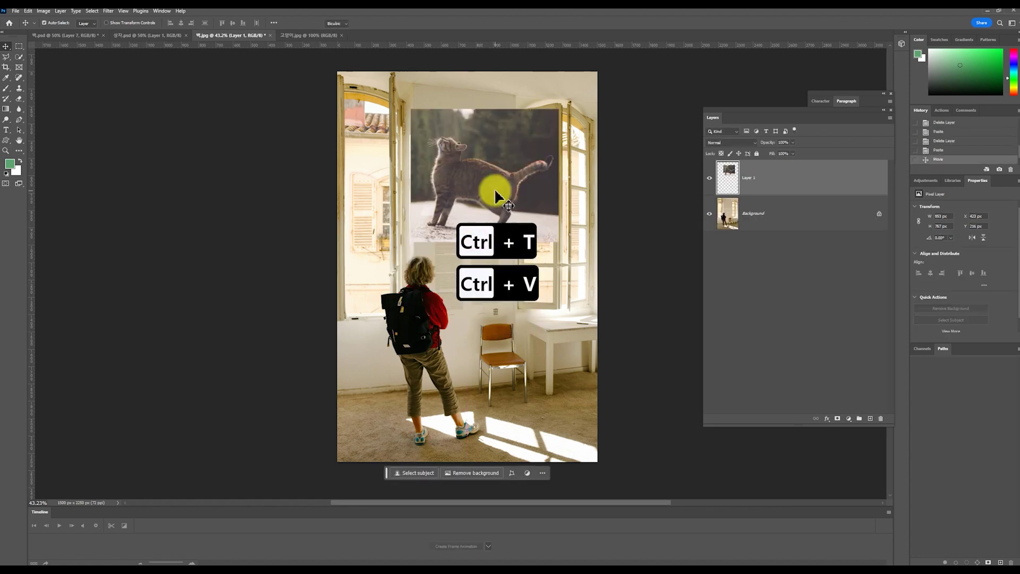
{"action": "mouse_move", "coordinate": [557, 109]}
{"action": "left_mouse_down"}
{"action": "mouse_move", "coordinate": [505, 129]}
{"action": "mouse_move", "coordinate": [526, 141]}
{"action": "mouse_move", "coordinate": [559, 109]}
{"action": "left_mouse_up"}
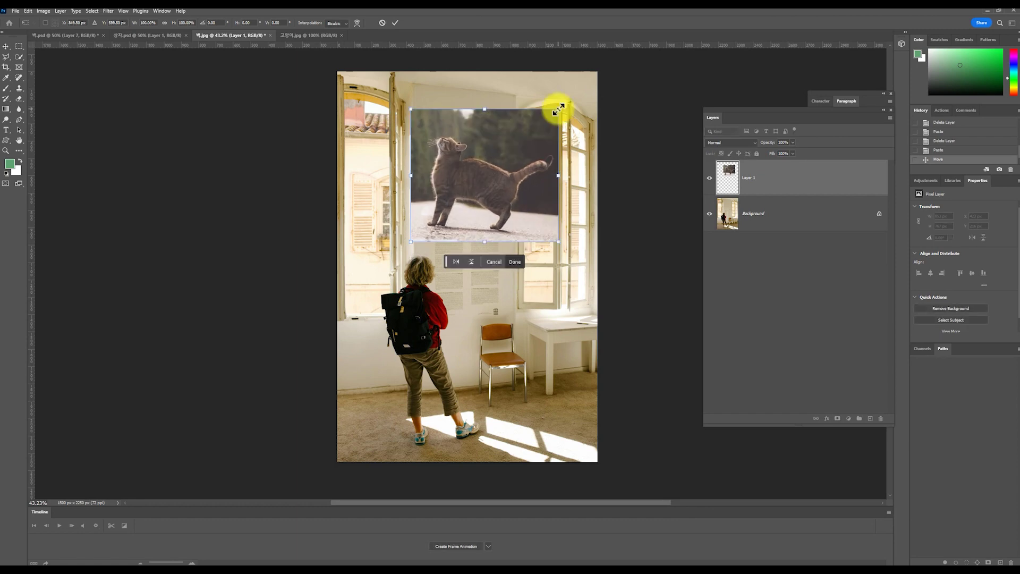
{"action": "left_click_drag", "start_coordinate": [557, 109], "coordinate": [514, 118]}
{"action": "left_click_drag", "start_coordinate": [558, 242], "coordinate": [514, 254]}
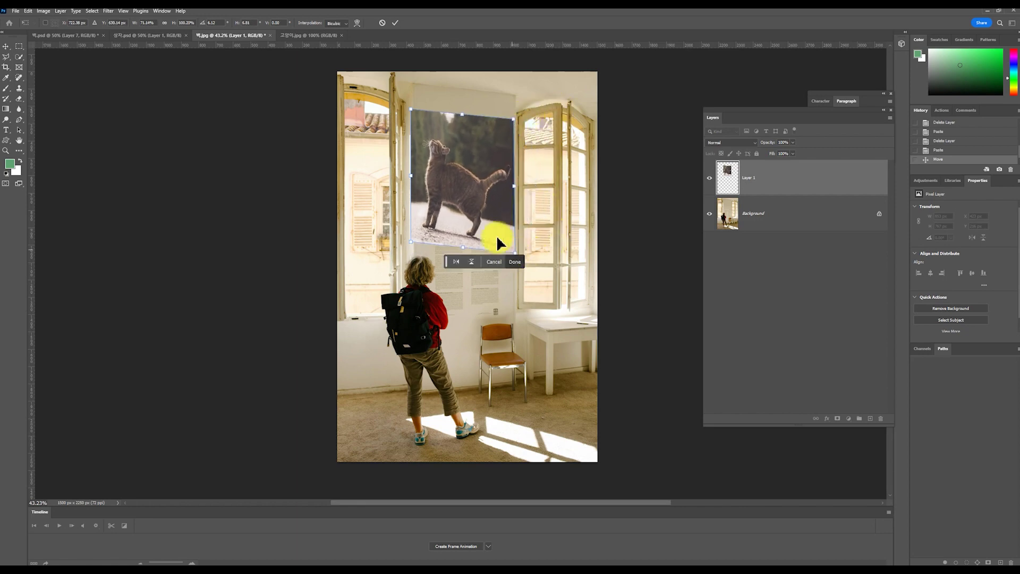
{"action": "left_click_drag", "start_coordinate": [411, 242], "coordinate": [419, 249]}
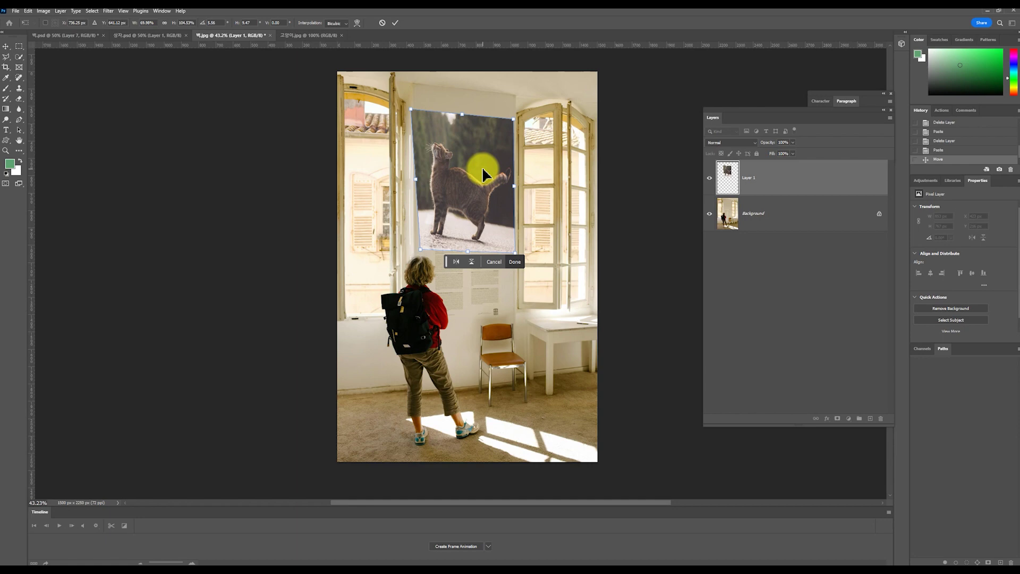
{"action": "key", "text": "Return"}
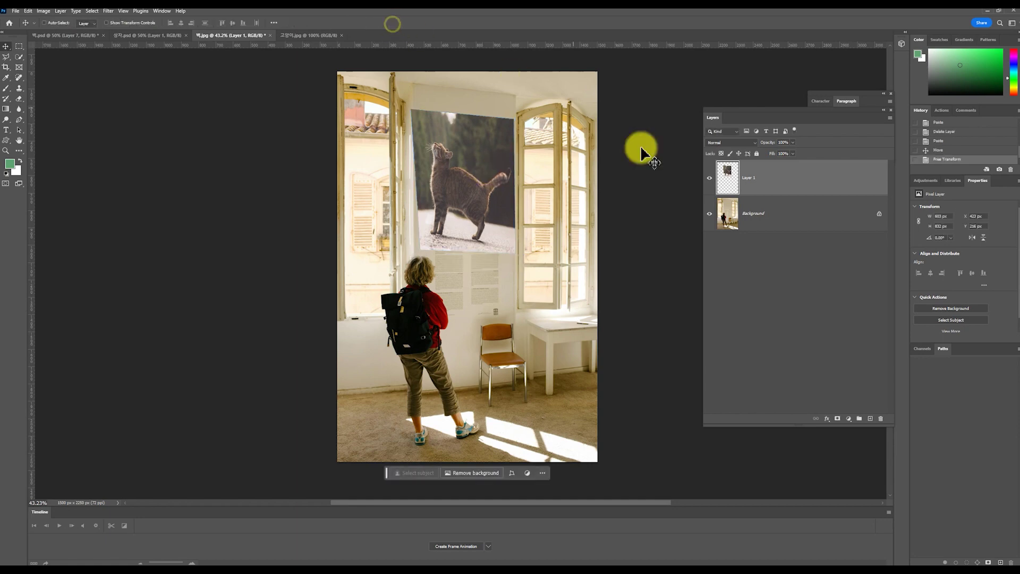
{"action": "left_click", "coordinate": [880, 418]}
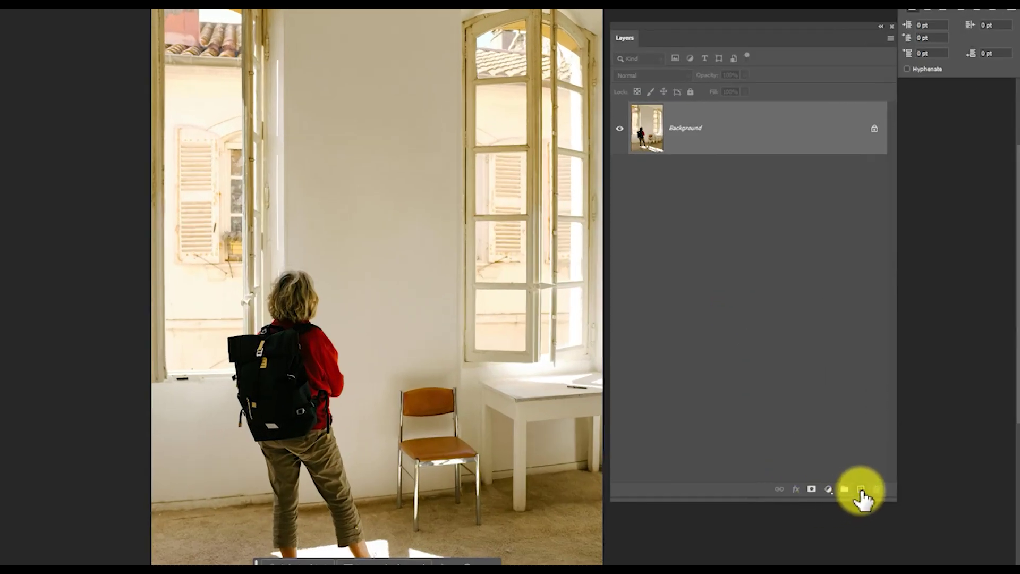
Add a new layer and create a Vanishing Point plane from the four corners of the wall between the windows.
{"action": "left_click", "coordinate": [861, 489]}
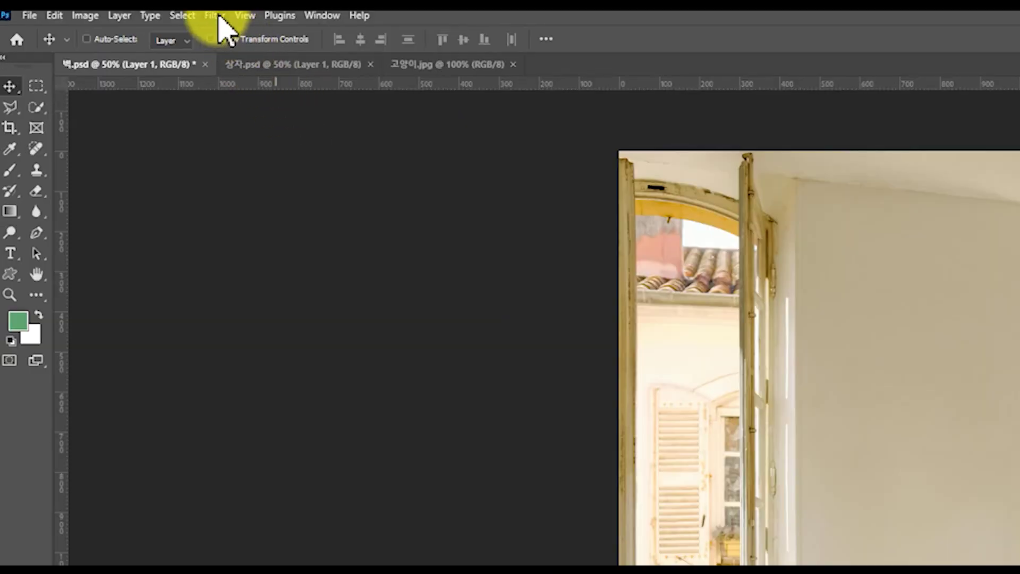
{"action": "left_click", "coordinate": [215, 16]}
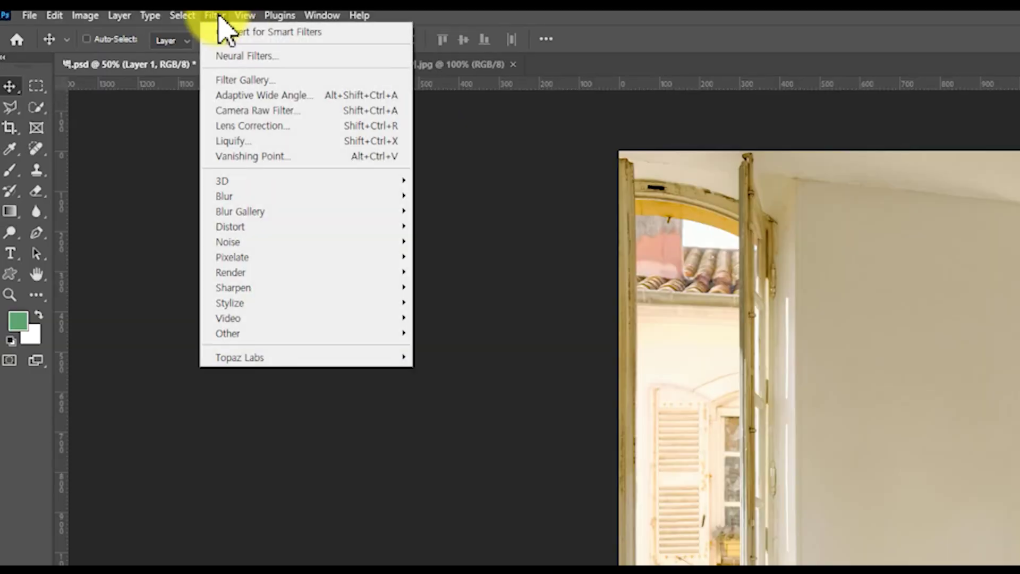
{"action": "left_click", "coordinate": [362, 159]}
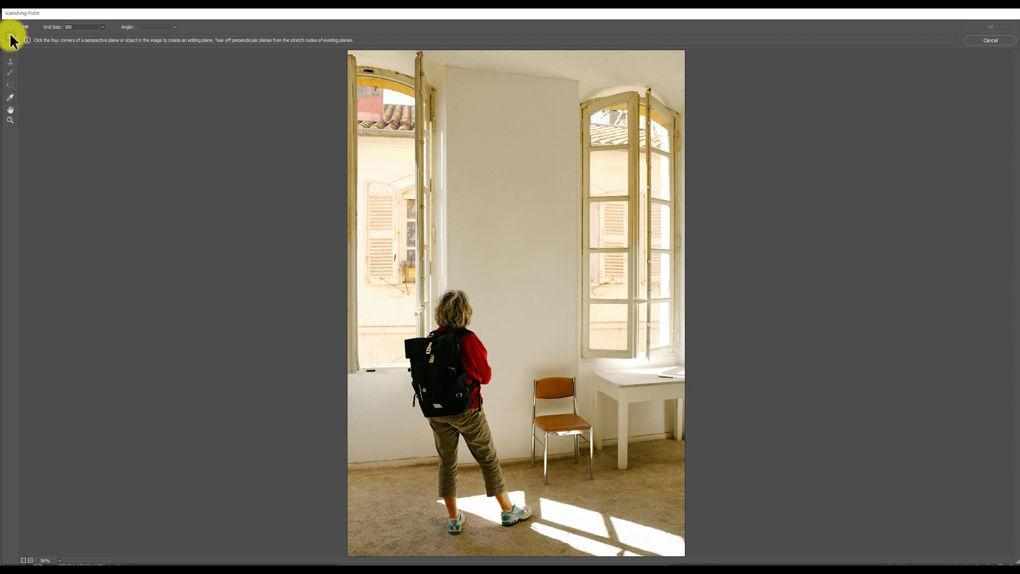
{"action": "left_click", "coordinate": [10, 36]}
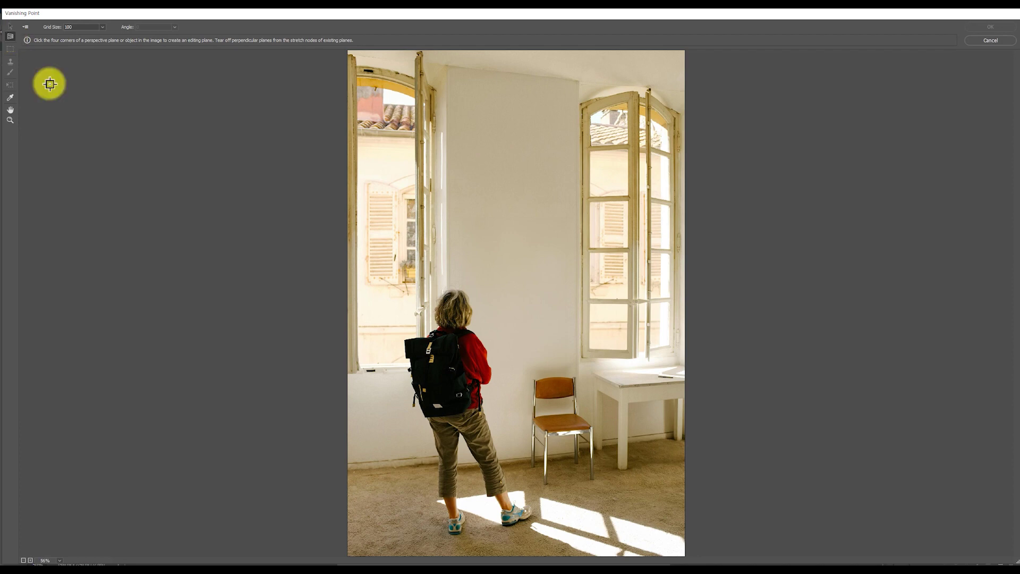
{"action": "left_click", "coordinate": [447, 68]}
{"action": "left_click", "coordinate": [444, 466]}
{"action": "left_click", "coordinate": [579, 452]}
{"action": "left_click", "coordinate": [579, 80]}
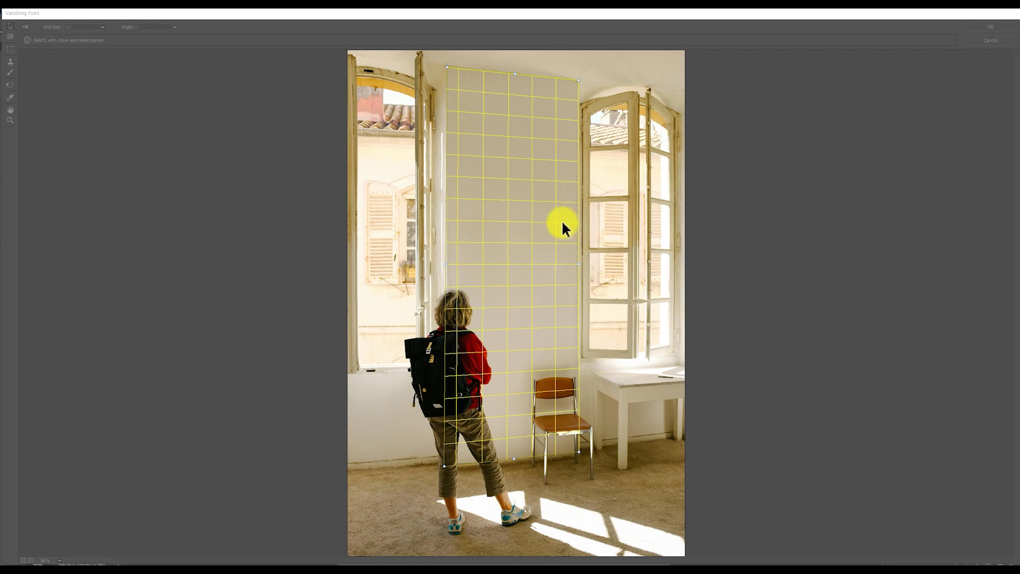
{"action": "left_click", "coordinate": [547, 209]}
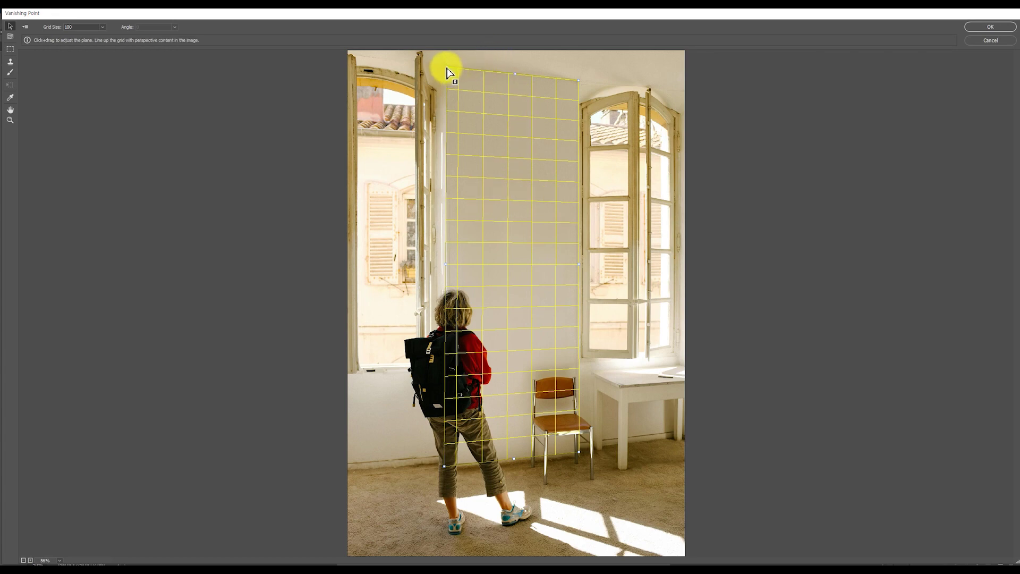
Adjust the perspective plane's two left corners slightly inward to follow the wall edge and apply the filter.
{"action": "left_click_drag", "start_coordinate": [447, 70], "coordinate": [449, 67]}
{"action": "left_click_drag", "start_coordinate": [444, 466], "coordinate": [448, 462]}
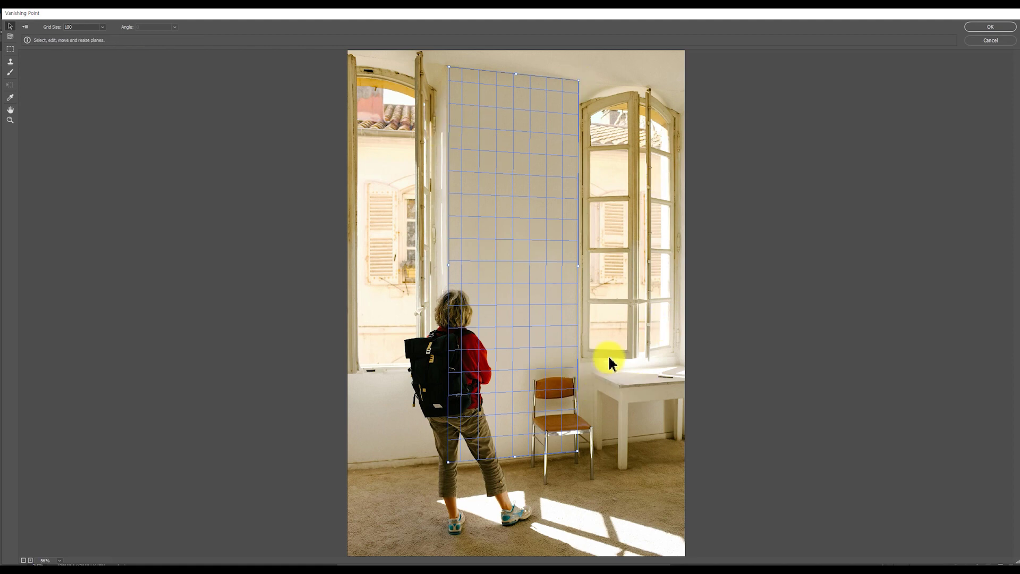
{"action": "left_click", "coordinate": [990, 27]}
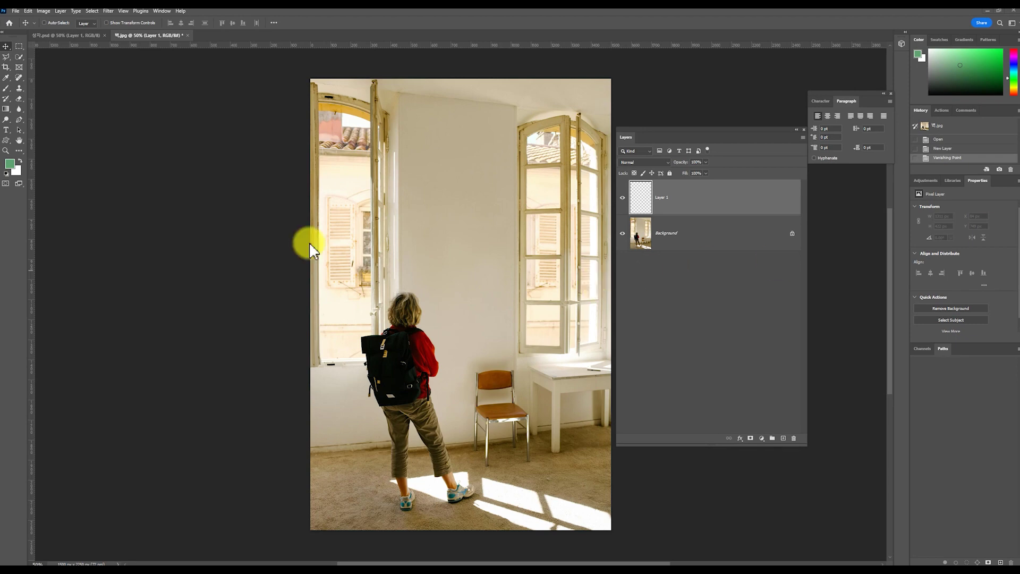
Switch to File Explorer, open the 수채화 portrait in Photoshop and copy the whole image.
{"action": "key", "text": "alt+Tab"}
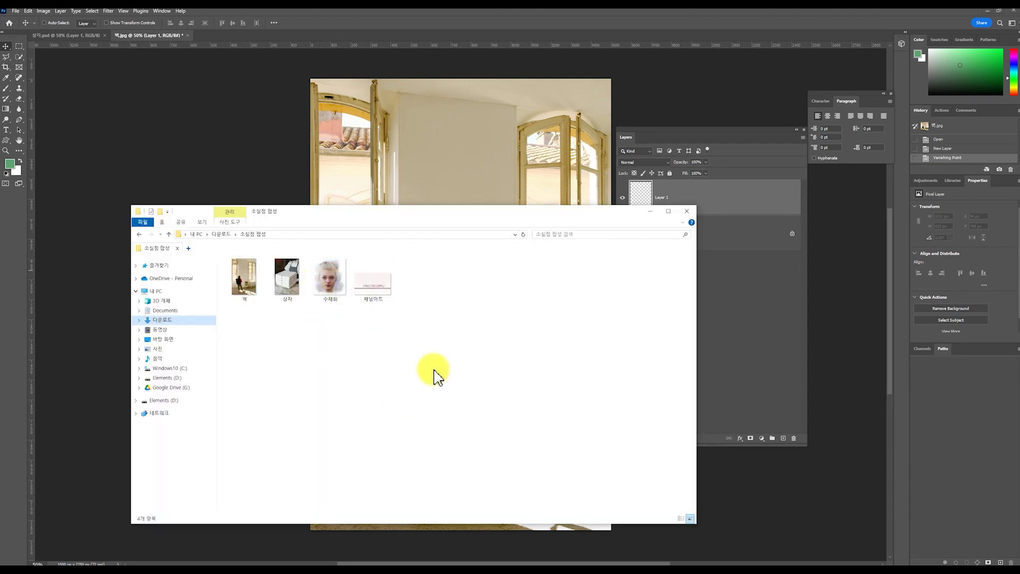
{"action": "left_click_drag", "start_coordinate": [334, 296], "coordinate": [535, 39]}
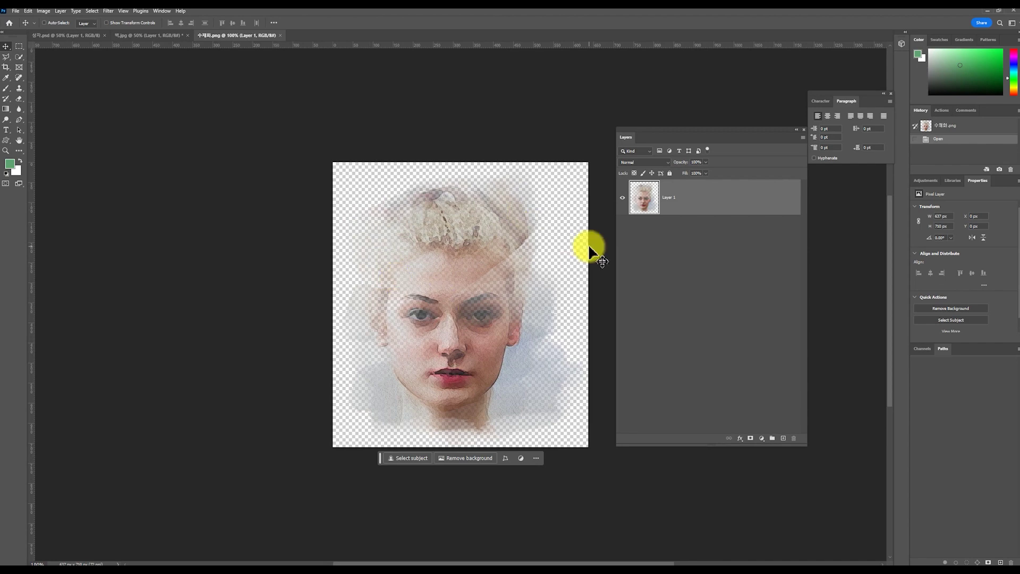
{"action": "key", "text": "ctrl+a"}
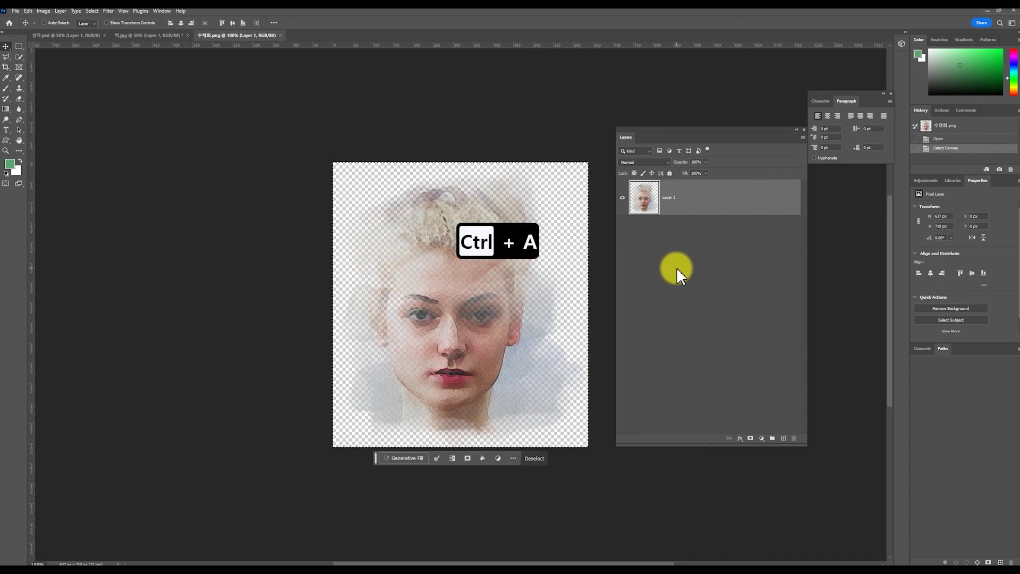
{"action": "key", "text": "ctrl+c"}
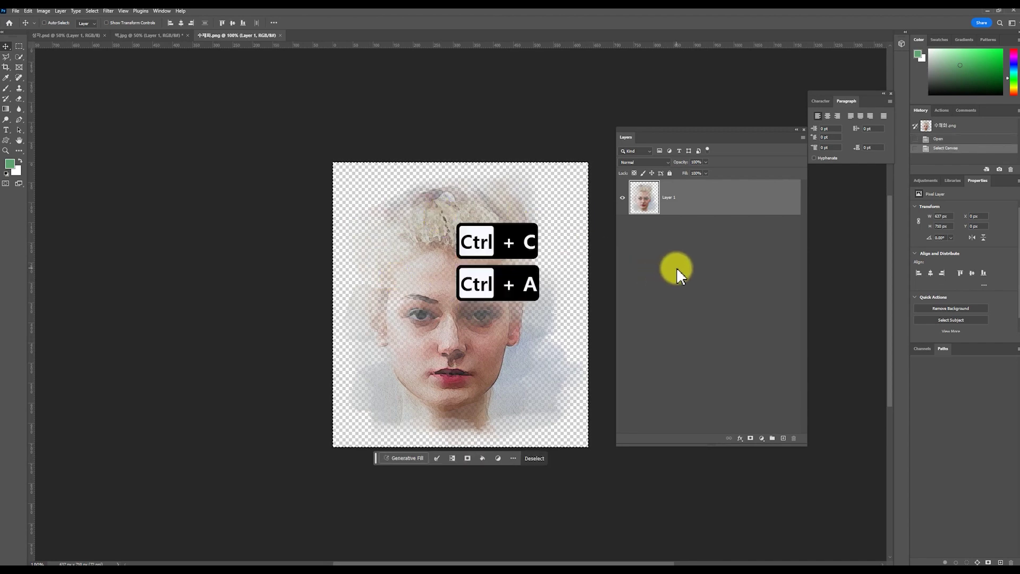
Paste the portrait into the Vanishing Point plane in 벽.jpg, scaled down and centred on the wall between the windows, and apply it.
{"action": "left_click", "coordinate": [136, 35]}
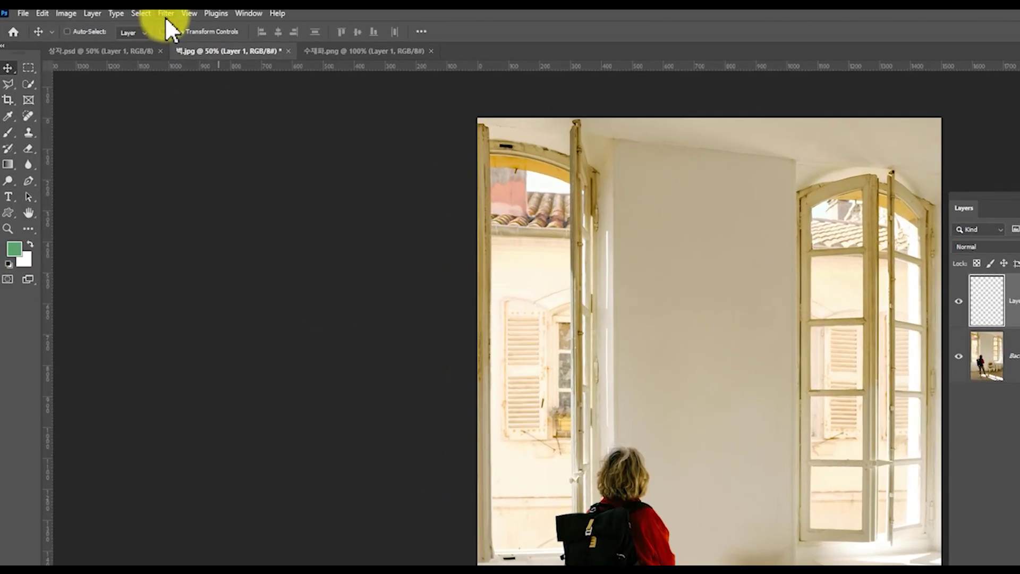
{"action": "left_click", "coordinate": [108, 10]}
{"action": "left_click", "coordinate": [151, 80]}
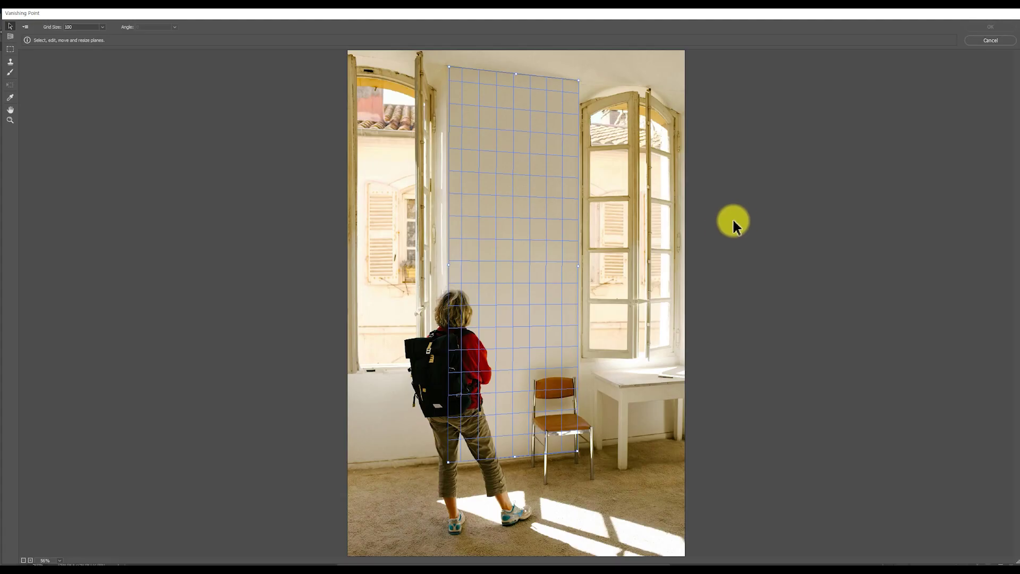
{"action": "key", "text": "ctrl+v"}
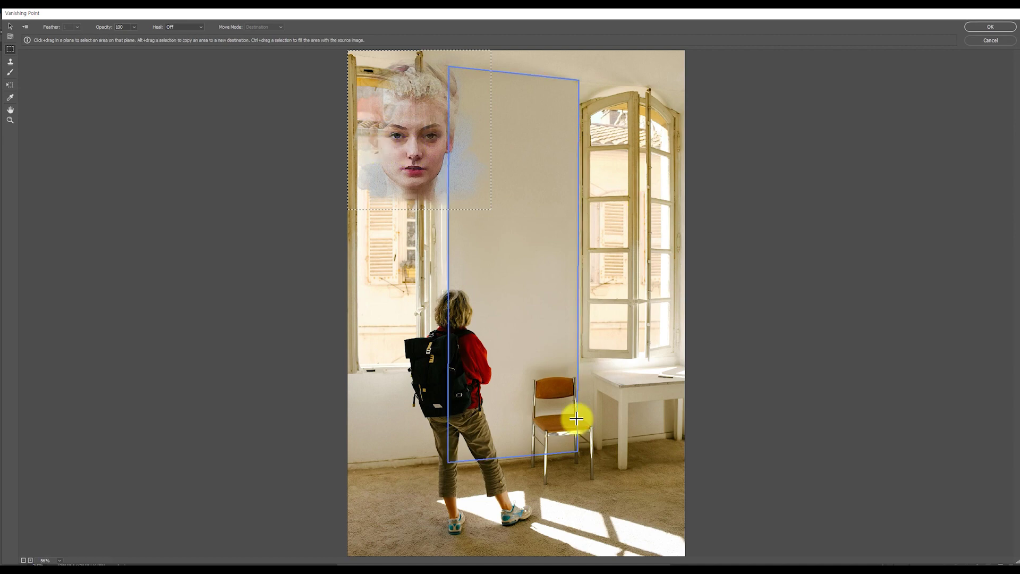
{"action": "left_click_drag", "start_coordinate": [417, 129], "coordinate": [522, 196]}
{"action": "key", "text": "ctrl+t"}
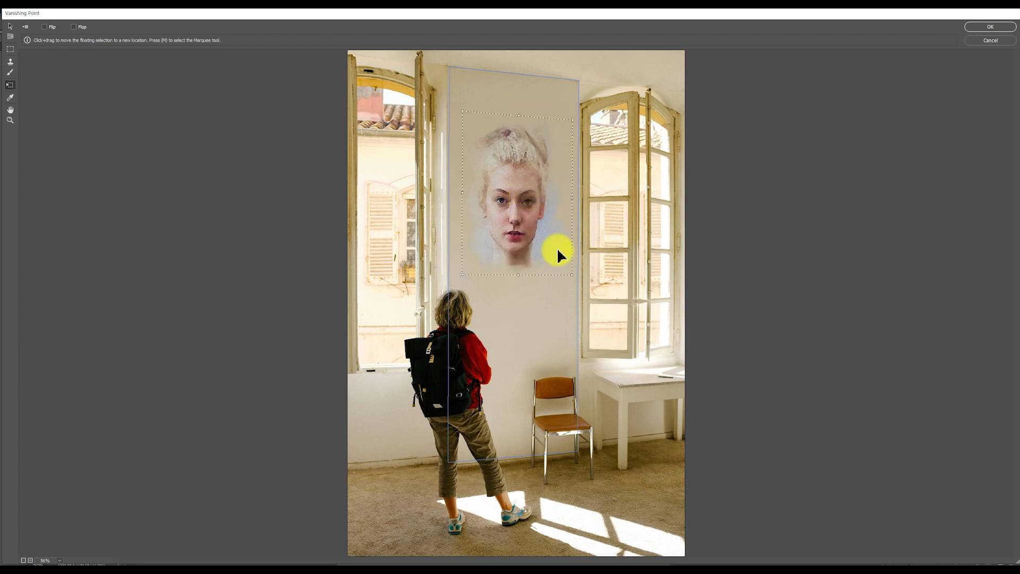
{"action": "left_click_drag", "start_coordinate": [551, 239], "coordinate": [551, 263]}
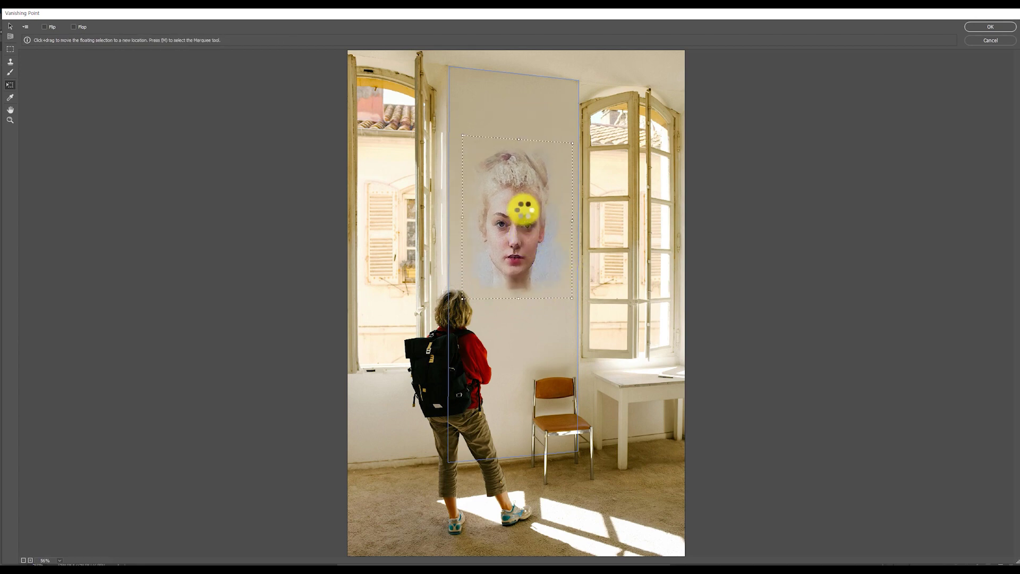
{"action": "left_click", "coordinate": [982, 28]}
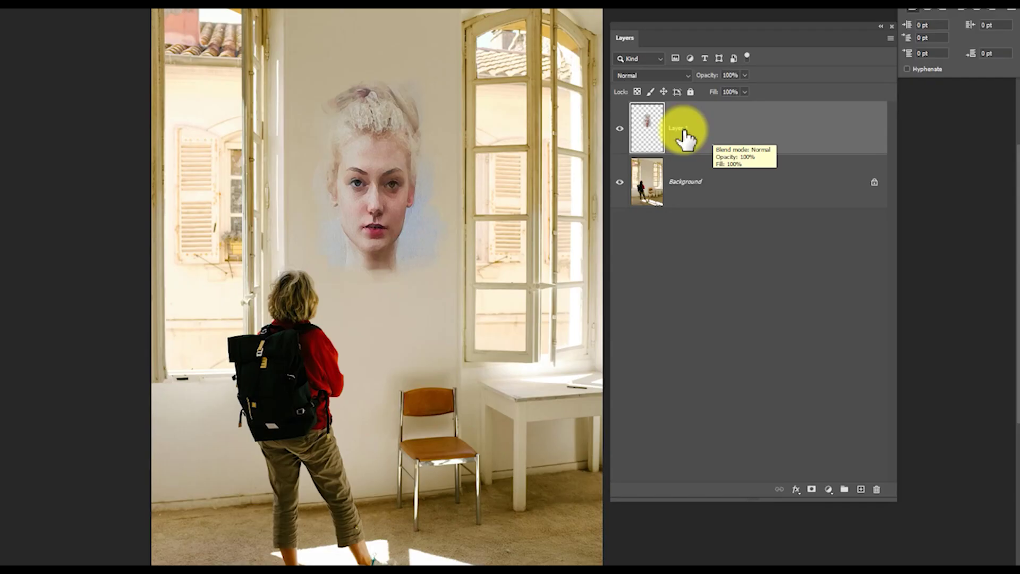
Blend the portrait layer into the wall by splitting its Blend If Underlying Layer white point to 169 / 255, and apply the style.
{"action": "right_click", "coordinate": [684, 131]}
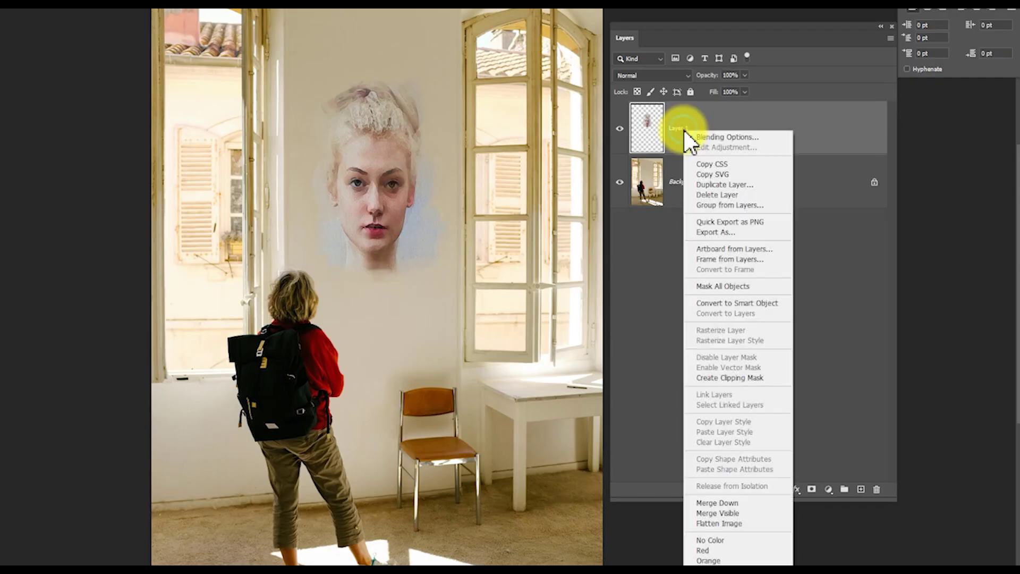
{"action": "left_click", "coordinate": [719, 138]}
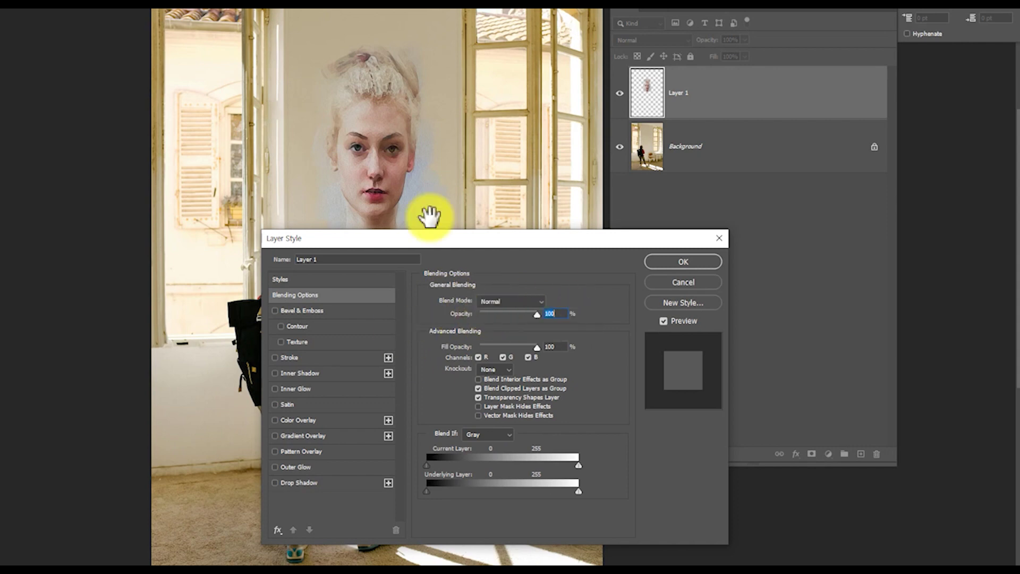
{"action": "left_click_drag", "start_coordinate": [467, 241], "coordinate": [458, 271]}
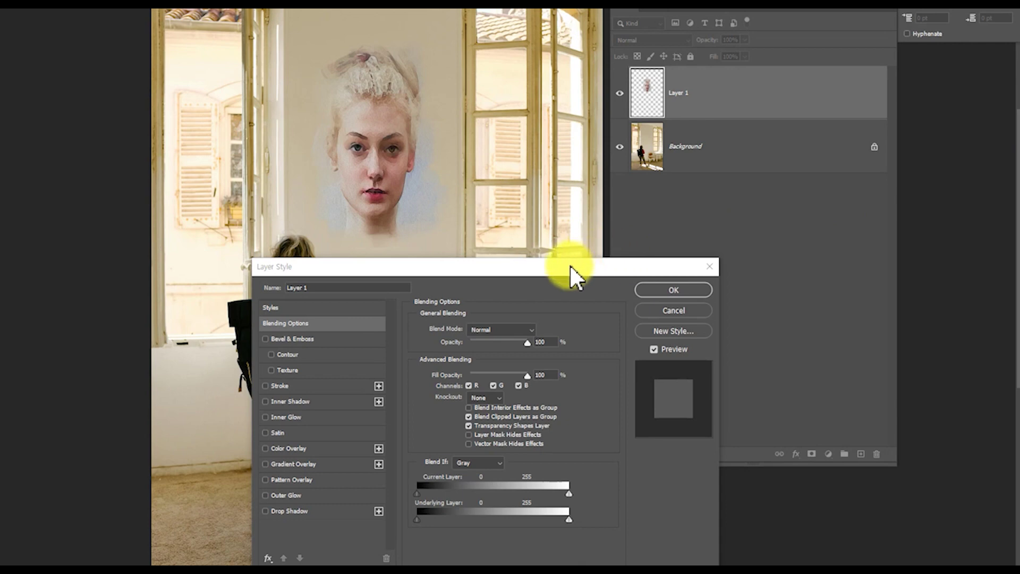
{"action": "left_click_drag", "start_coordinate": [582, 275], "coordinate": [576, 272]}
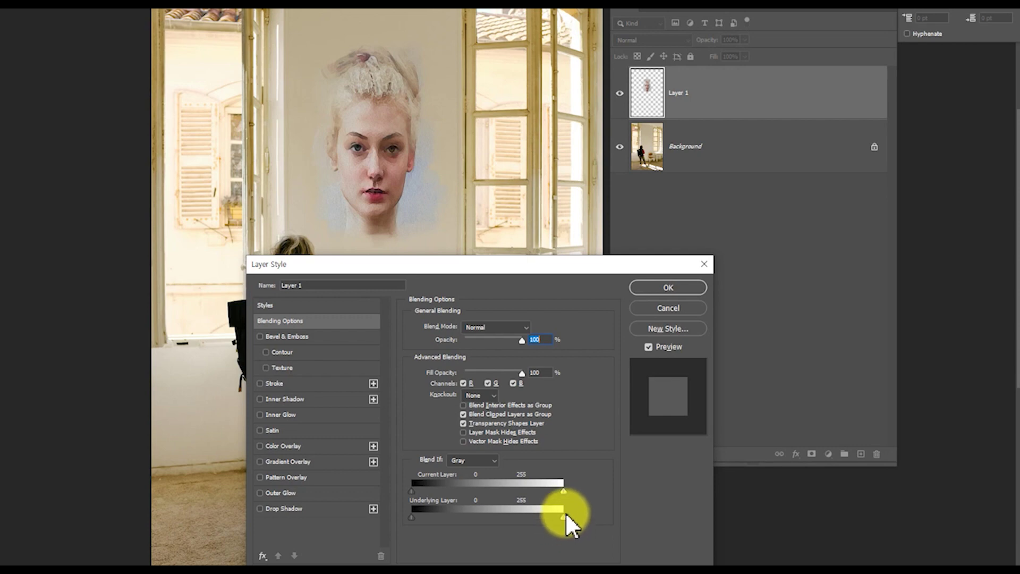
{"action": "key", "text": "alt"}
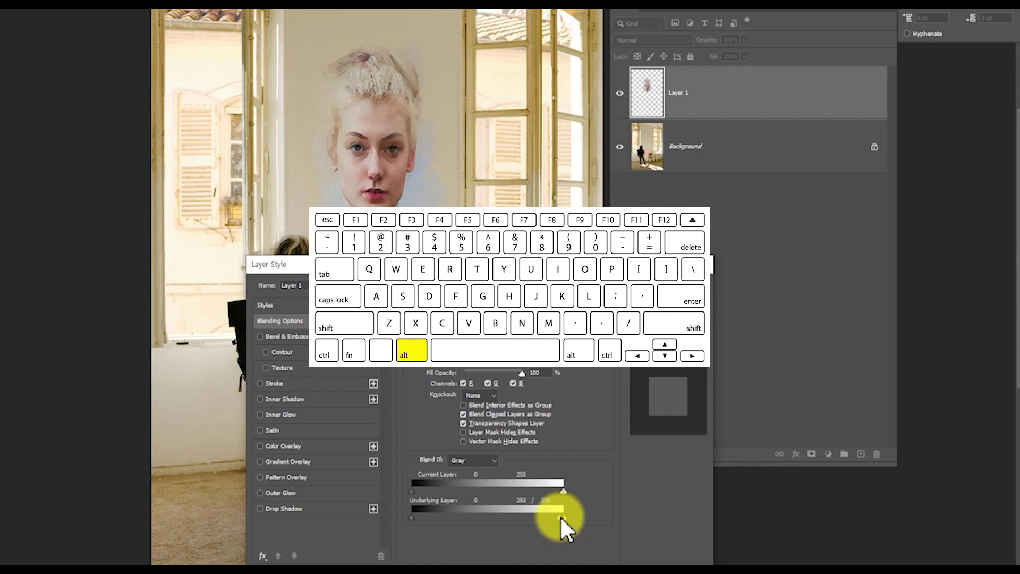
{"action": "left_click_drag", "start_coordinate": [559, 515], "coordinate": [512, 516]}
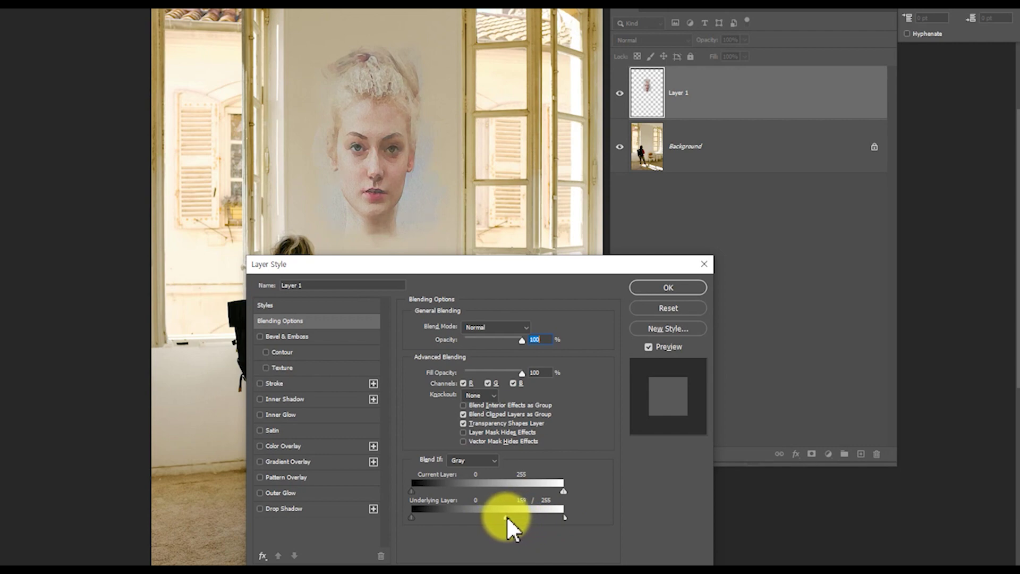
{"action": "mouse_move", "coordinate": [507, 517]}
{"action": "left_mouse_down"}
{"action": "mouse_move", "coordinate": [563, 515]}
{"action": "mouse_move", "coordinate": [512, 511]}
{"action": "left_mouse_up"}
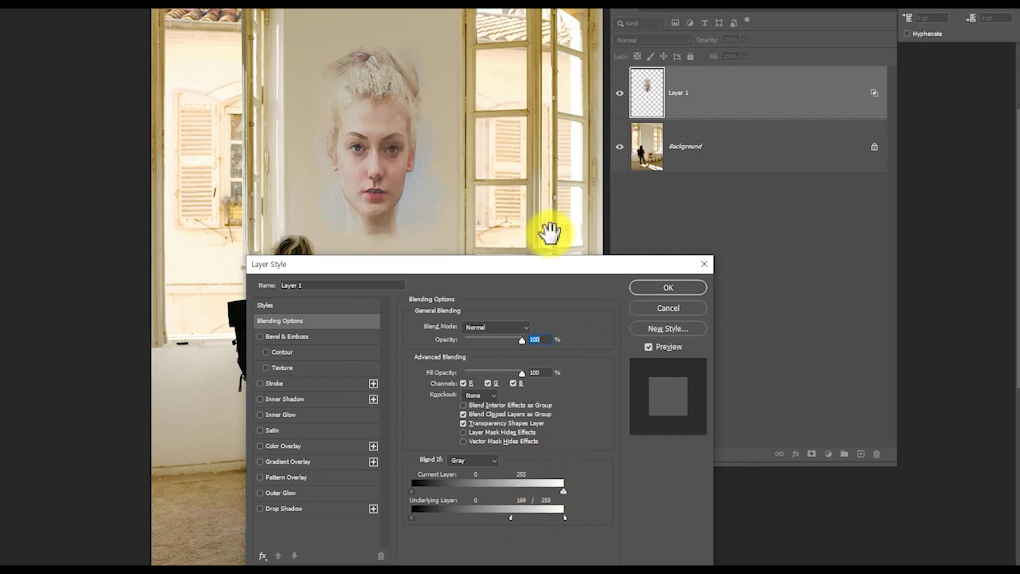
{"action": "left_click", "coordinate": [660, 287]}
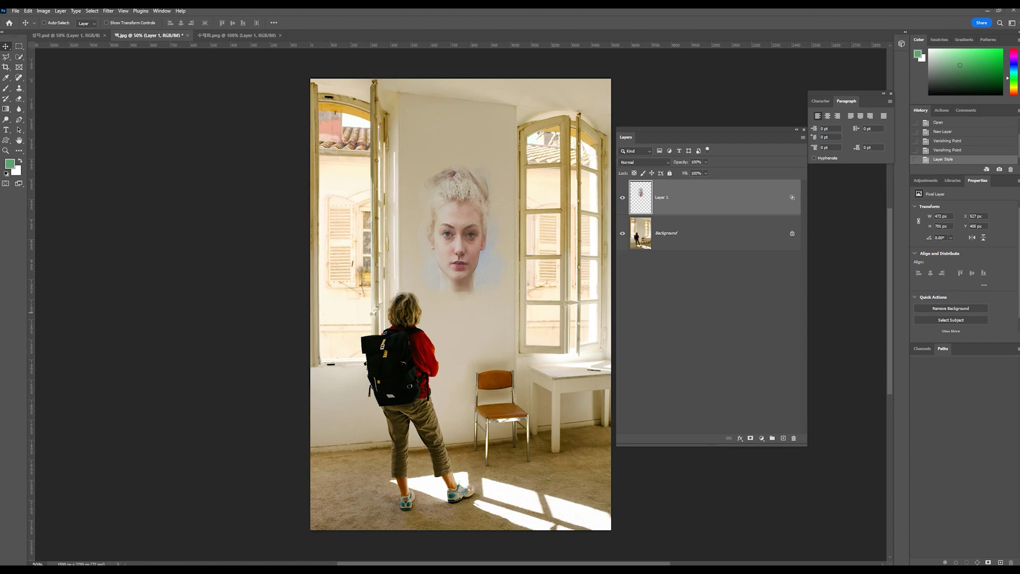
Switch to File Explorer, open the 상자 pizza-box photo as a separate document in Photoshop and add a new layer.
{"action": "left_click", "coordinate": [398, 358]}
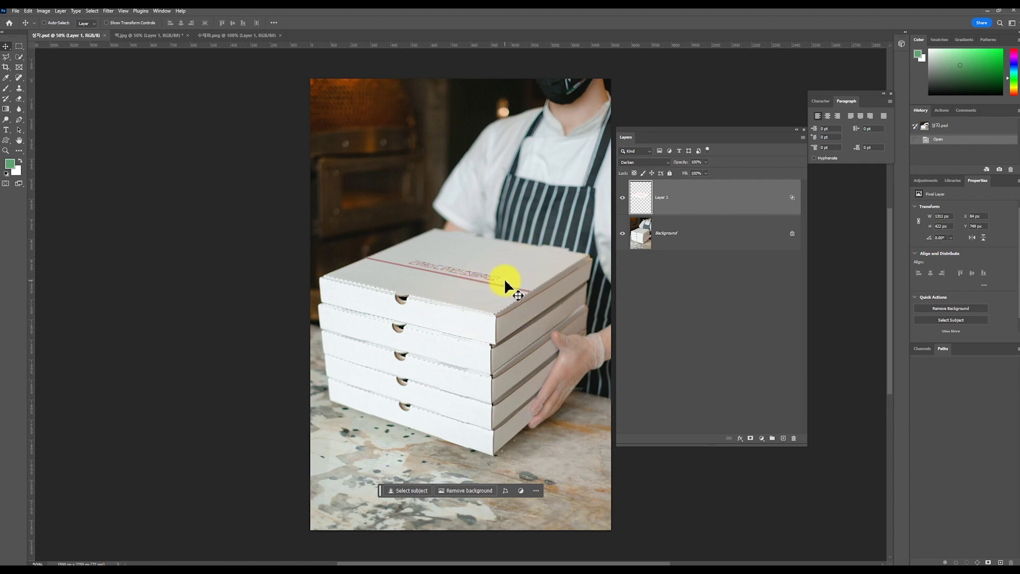
{"action": "left_click", "coordinate": [314, 569]}
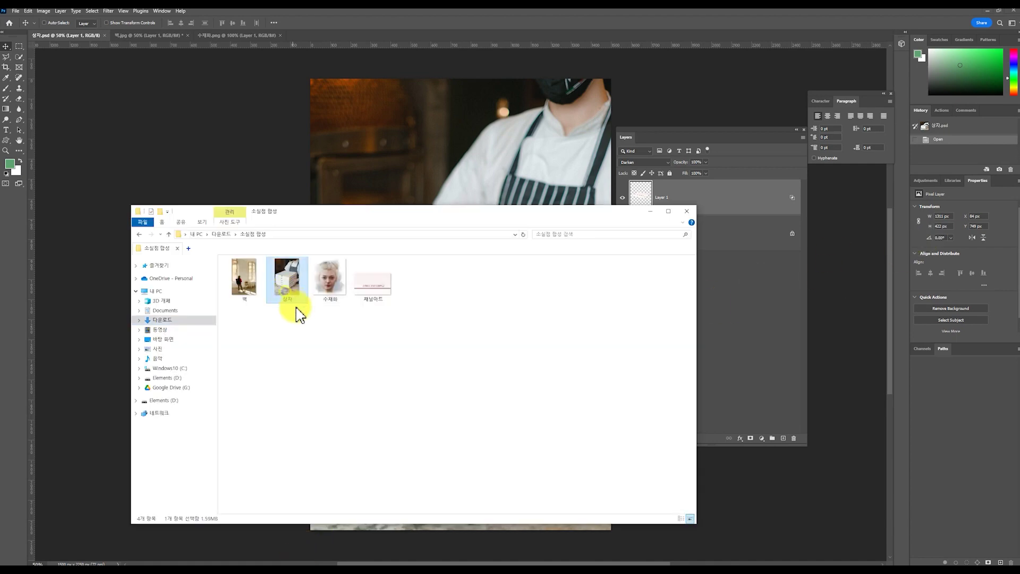
{"action": "left_click_drag", "start_coordinate": [291, 282], "coordinate": [424, 35]}
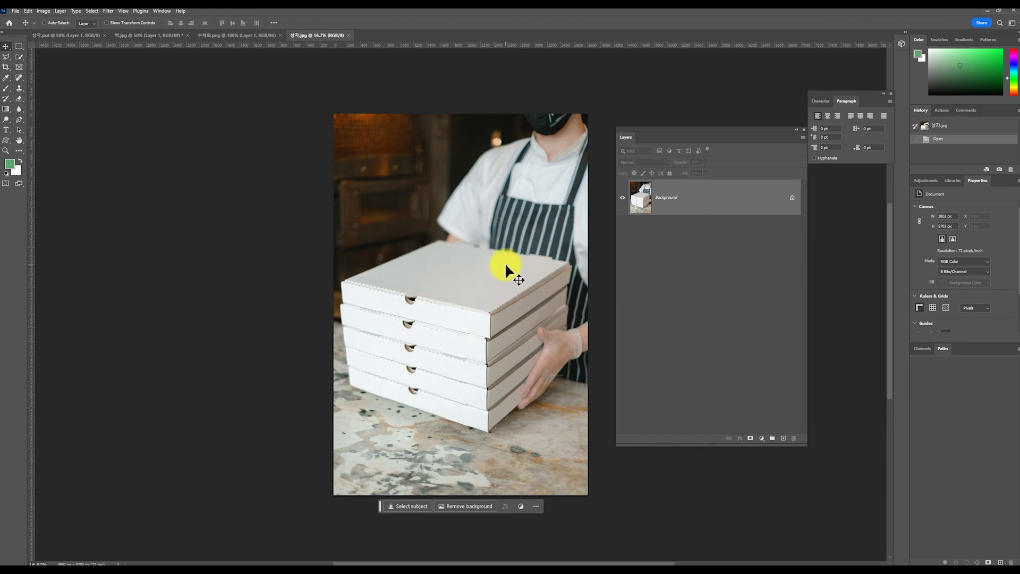
{"action": "left_click", "coordinate": [783, 438]}
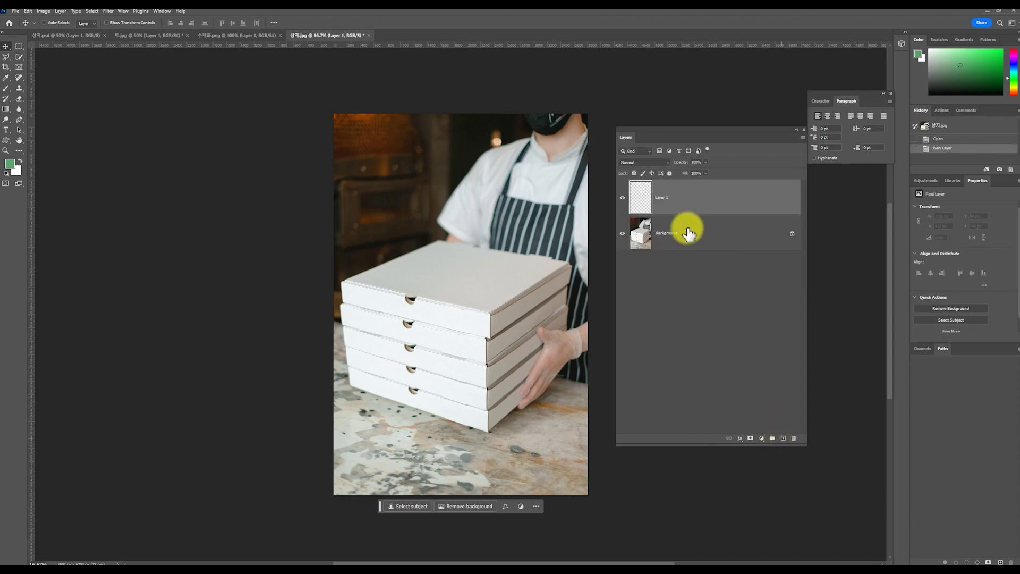
Create a Vanishing Point plane from the four corners of the top pizza box's lid and apply the filter.
{"action": "left_click", "coordinate": [108, 11]}
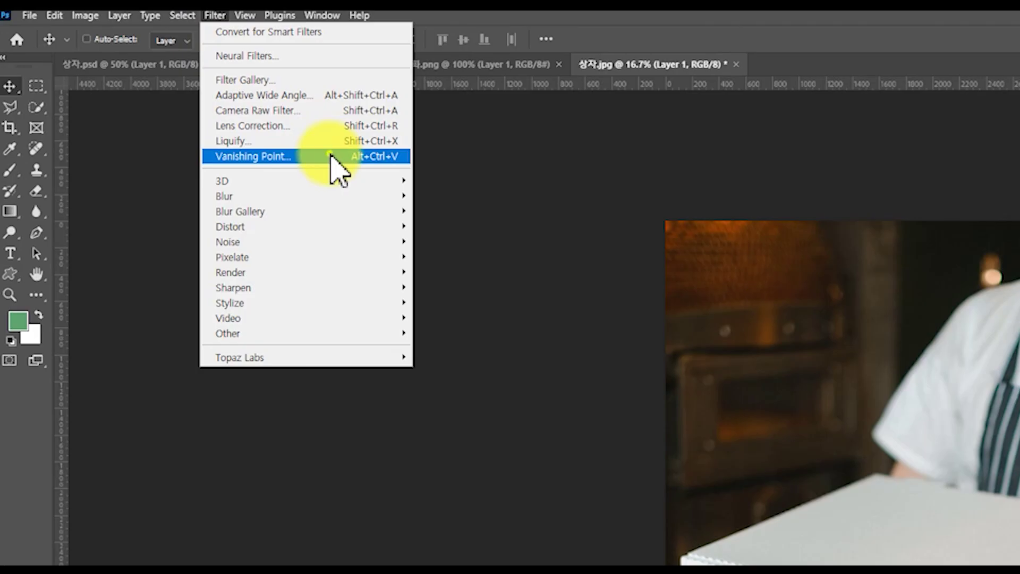
{"action": "left_click", "coordinate": [331, 156]}
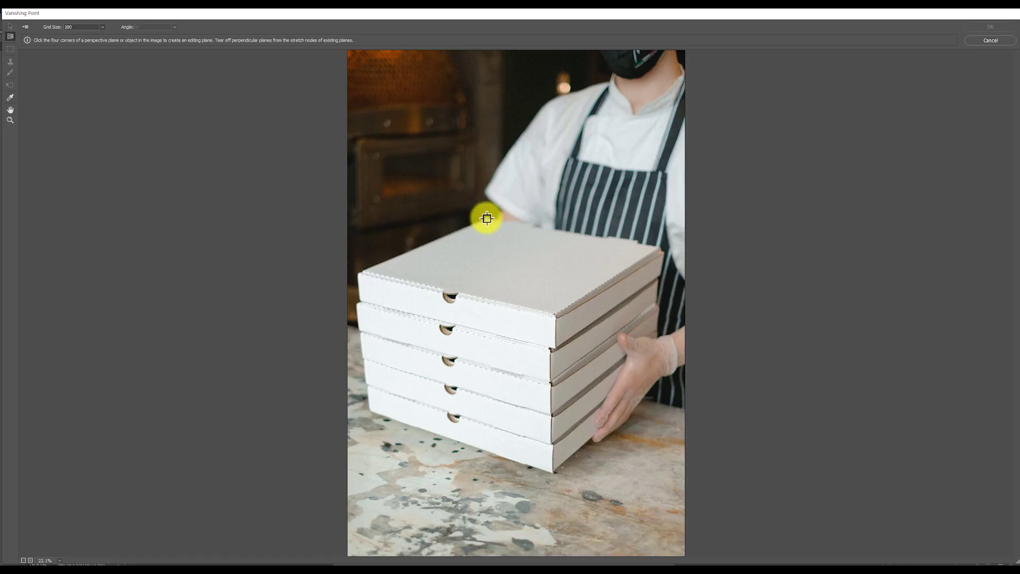
{"action": "left_click", "coordinate": [487, 216]}
{"action": "left_click", "coordinate": [365, 271]}
{"action": "left_click", "coordinate": [555, 314]}
{"action": "left_click", "coordinate": [660, 247]}
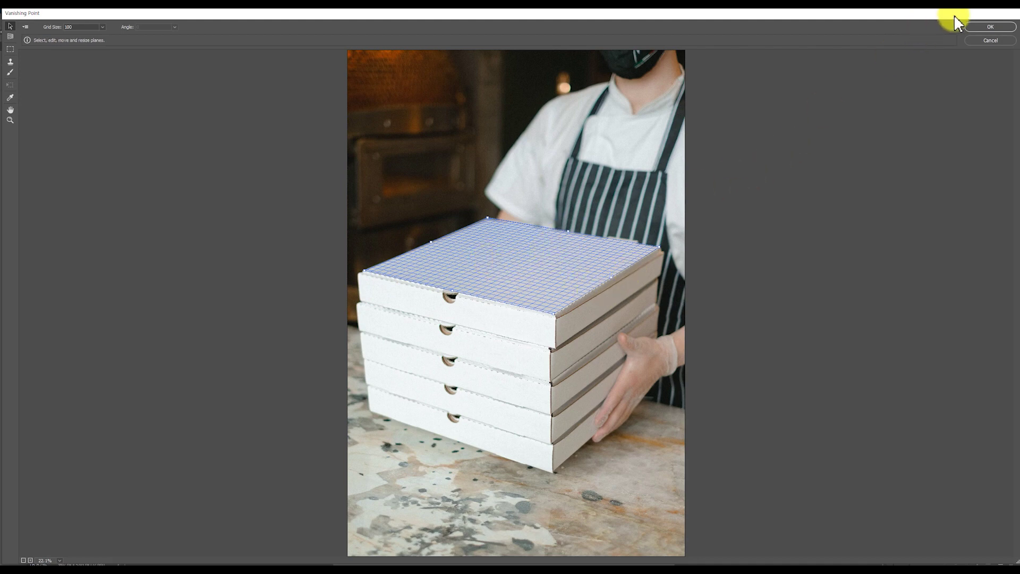
{"action": "left_click", "coordinate": [983, 24]}
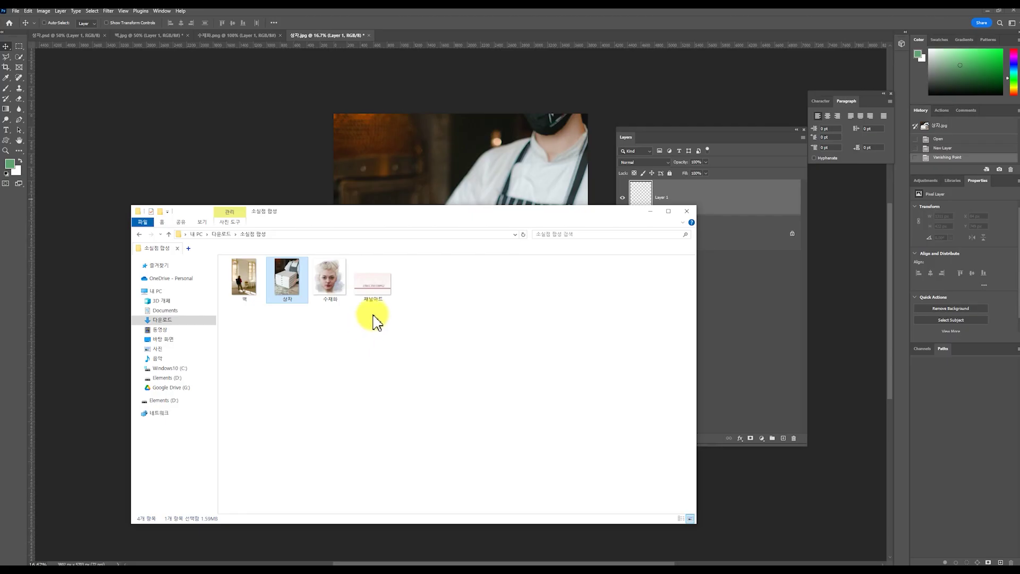
Switch to File Explorer, open the 채널아트 image in Photoshop and copy the whole image.
{"action": "left_click", "coordinate": [382, 304]}
{"action": "left_click_drag", "start_coordinate": [383, 302], "coordinate": [480, 38]}
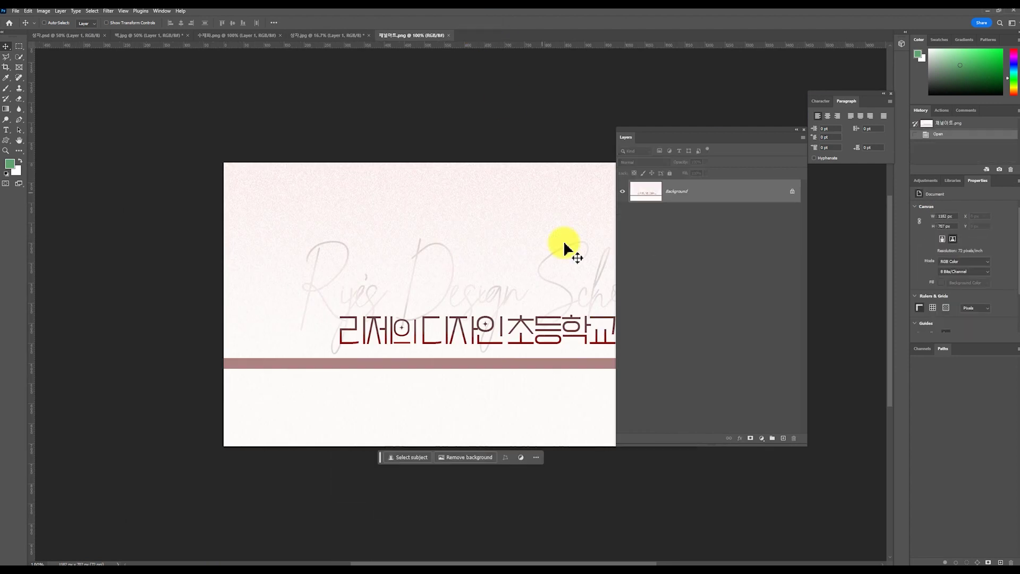
{"action": "key", "text": "ctrl+a"}
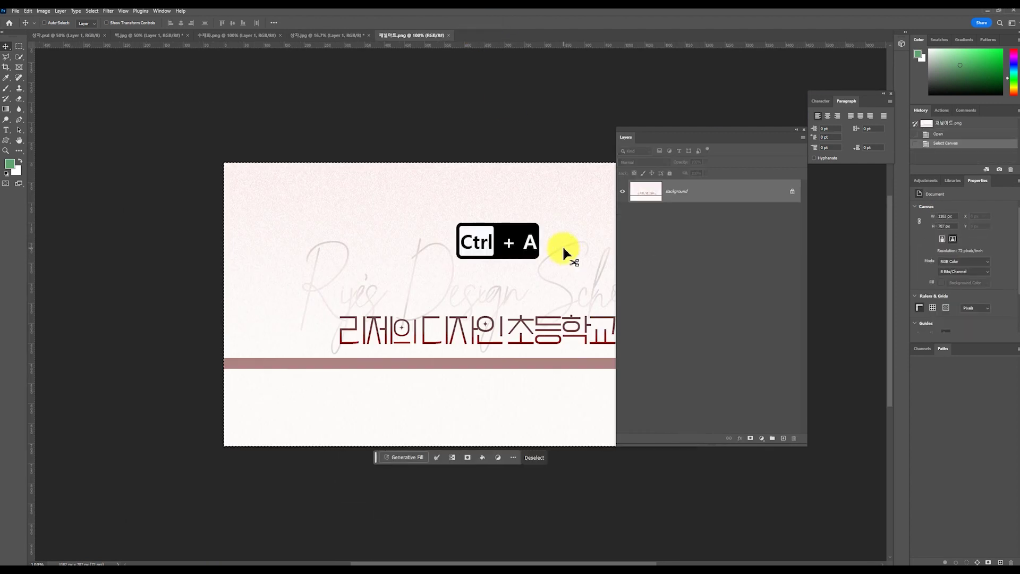
{"action": "key", "text": "ctrl+c"}
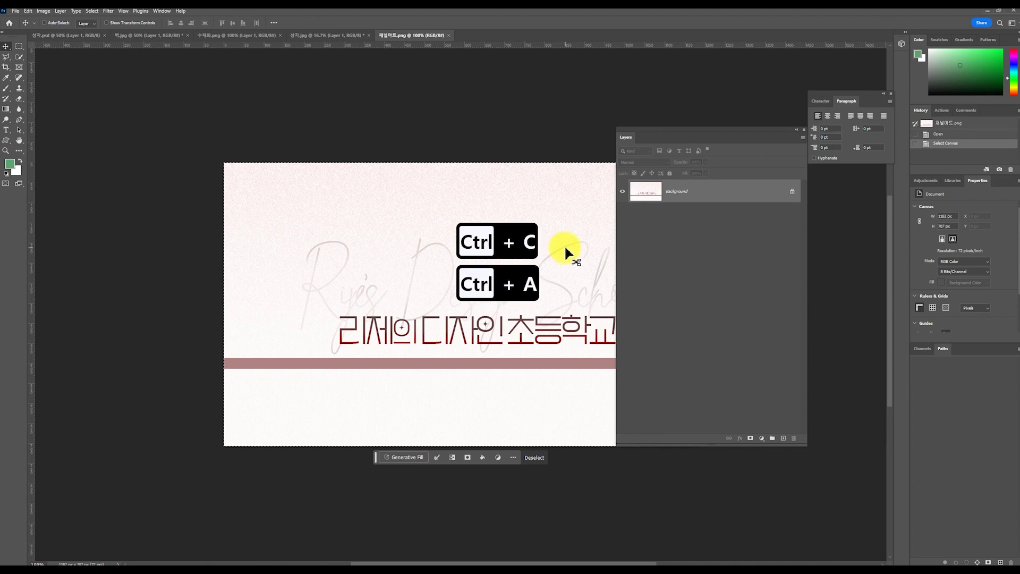
Reopen Vanishing Point on 상자.jpg, paste the copied artwork and place it on the plane over the top box's lid.
{"action": "left_click", "coordinate": [341, 34]}
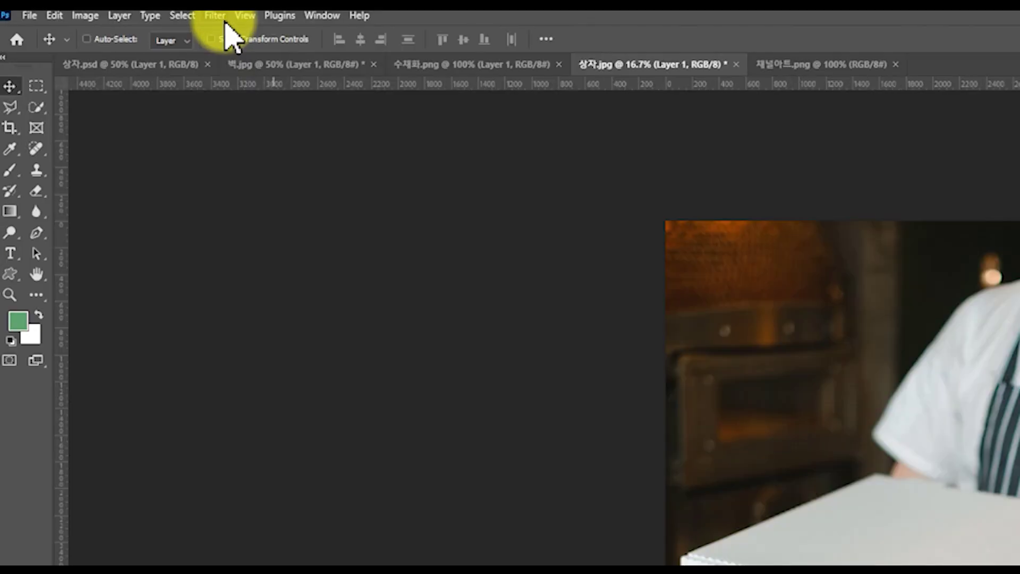
{"action": "left_click", "coordinate": [108, 10]}
{"action": "left_click", "coordinate": [336, 157]}
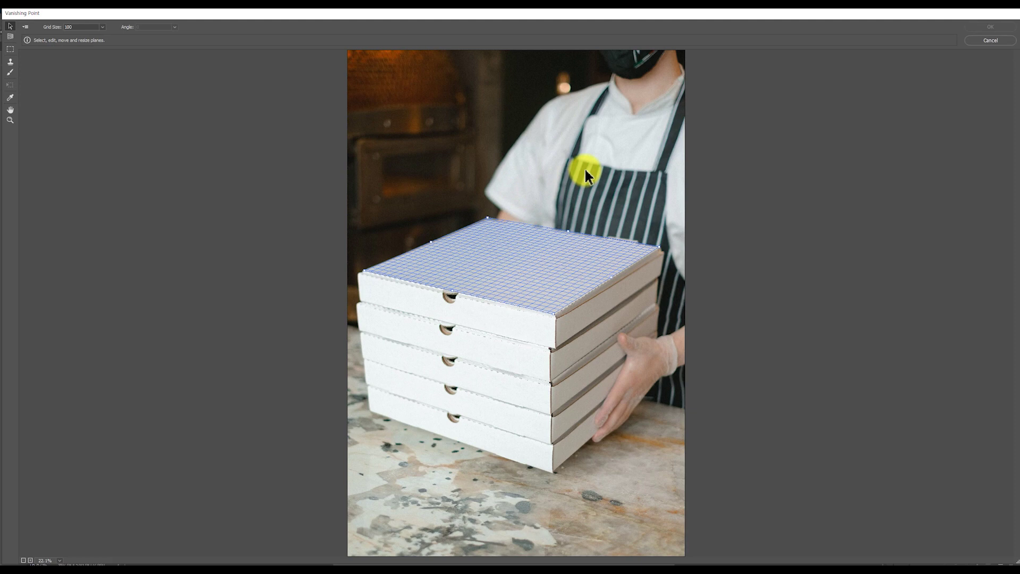
{"action": "key", "text": "ctrl+v"}
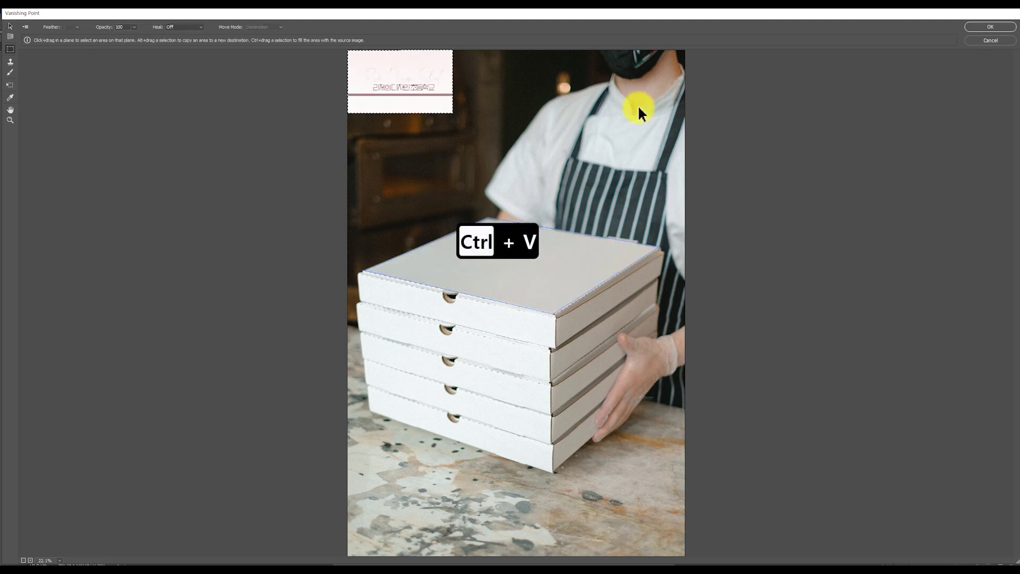
{"action": "left_click_drag", "start_coordinate": [402, 84], "coordinate": [523, 252]}
{"action": "key", "text": "Return"}
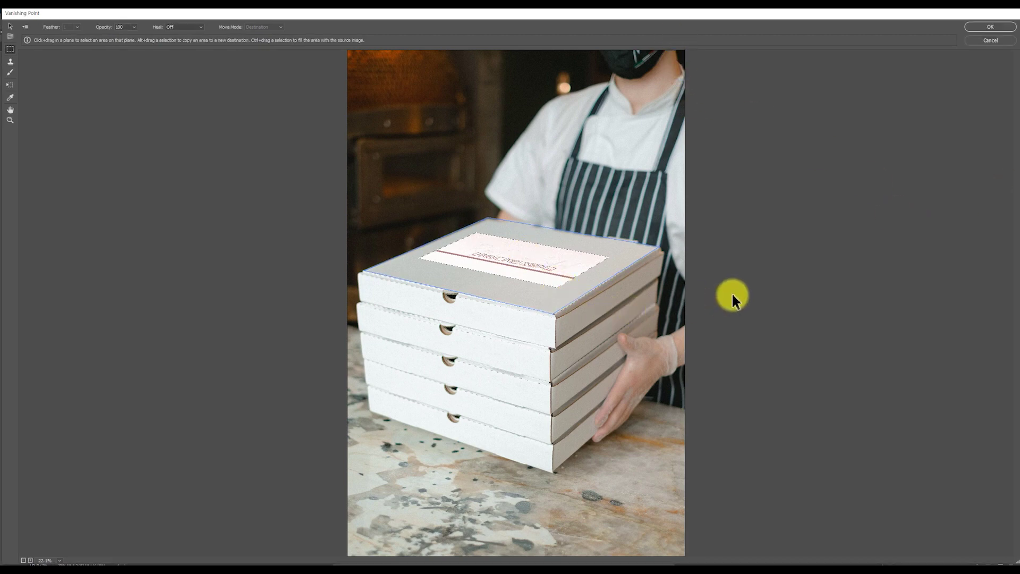
Enlarge the pasted artwork in perspective to cover the top box's whole lid and apply the filter.
{"action": "key", "text": "ctrl+t"}
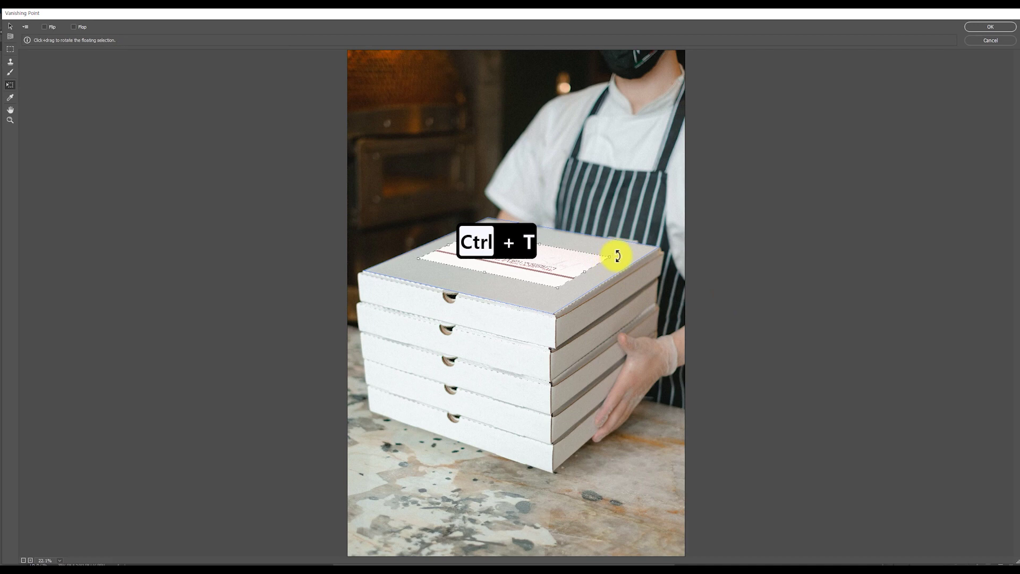
{"action": "left_click_drag", "start_coordinate": [608, 258], "coordinate": [756, 212]}
{"action": "key", "text": "shift+alt"}
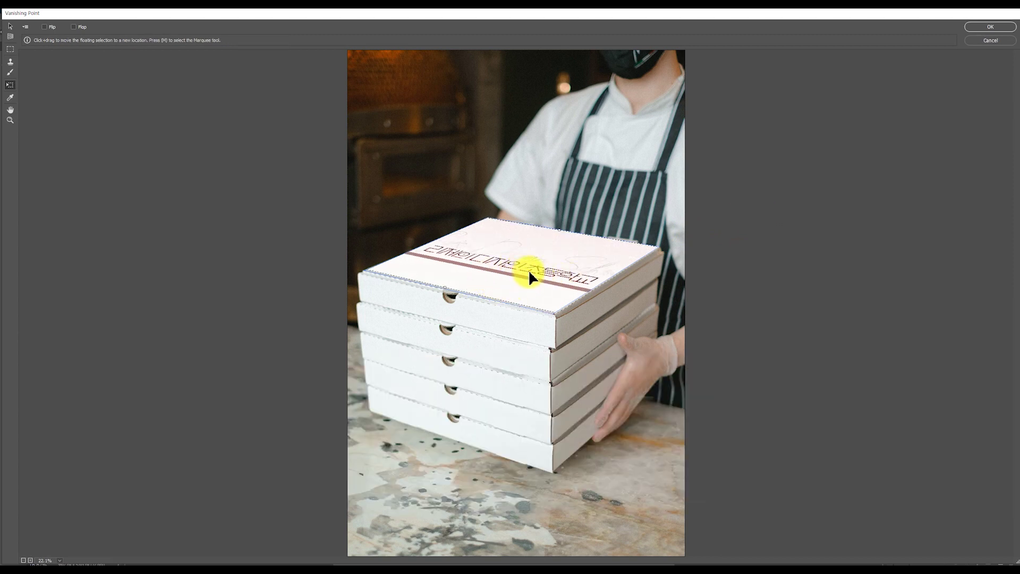
{"action": "left_click", "coordinate": [970, 26]}
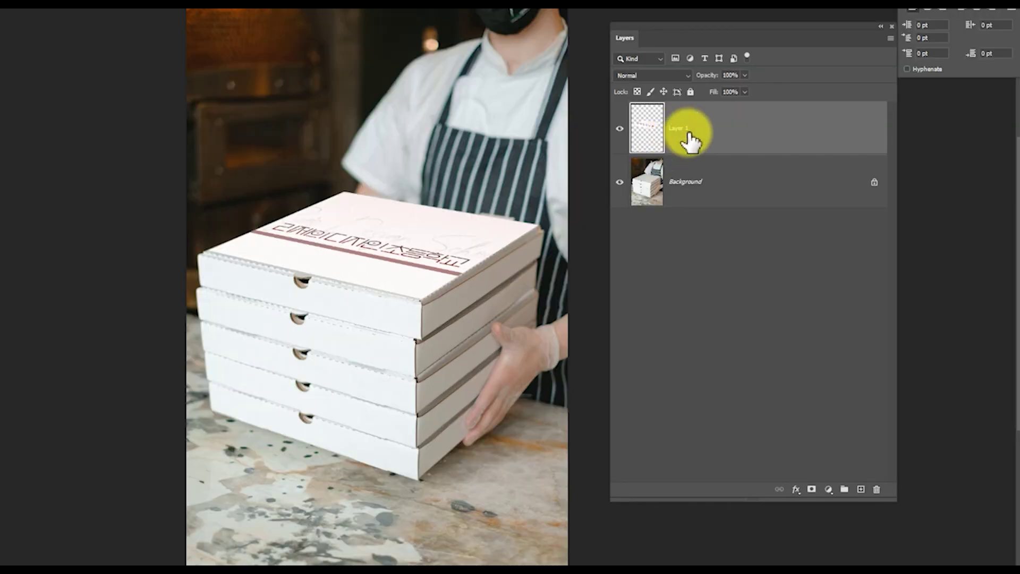
Open the blending options of the artwork layer on the box and set its blend mode to Darken.
{"action": "right_click", "coordinate": [680, 139]}
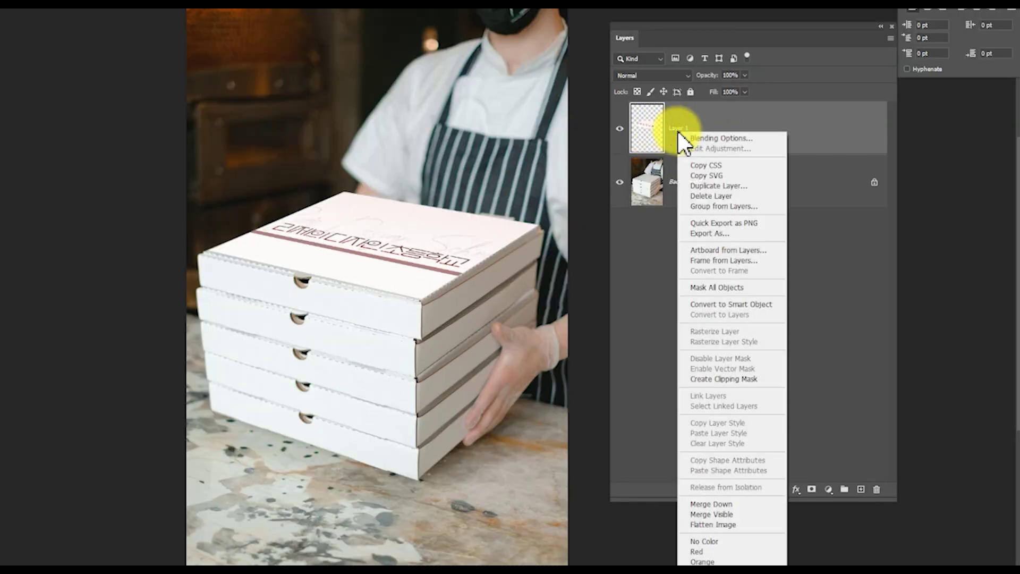
{"action": "left_click", "coordinate": [731, 140]}
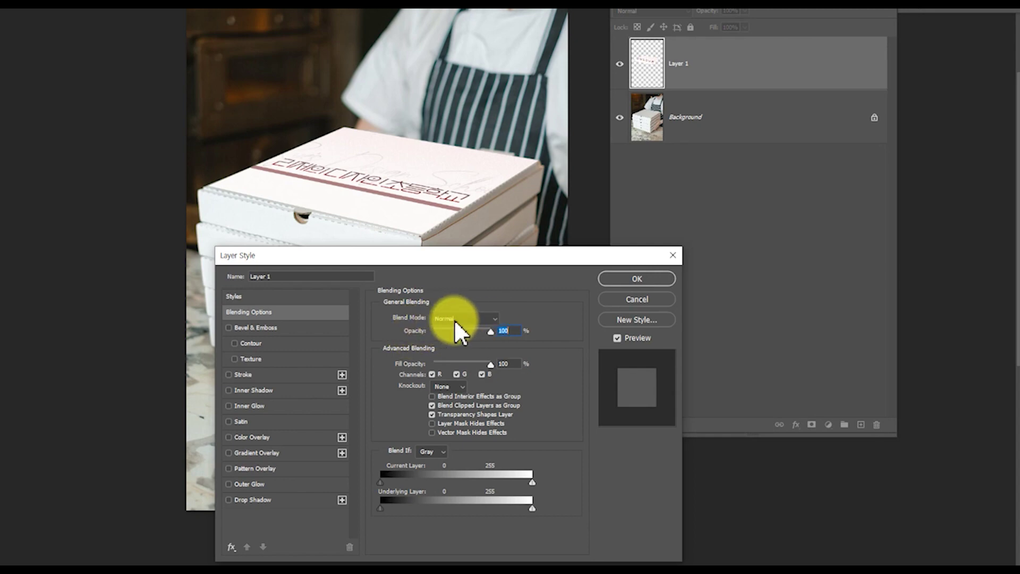
{"action": "left_click", "coordinate": [497, 318]}
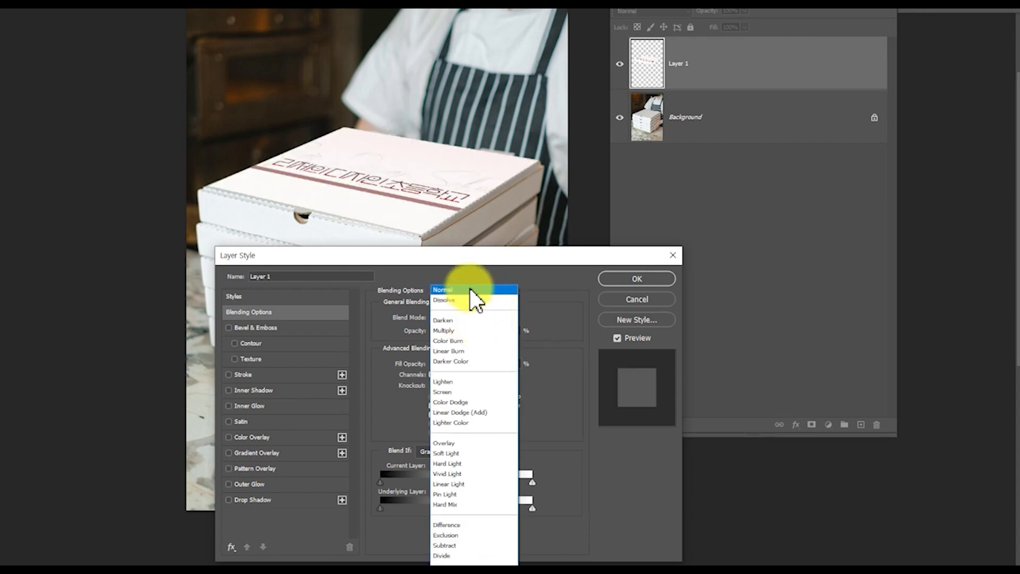
{"action": "left_click", "coordinate": [481, 320]}
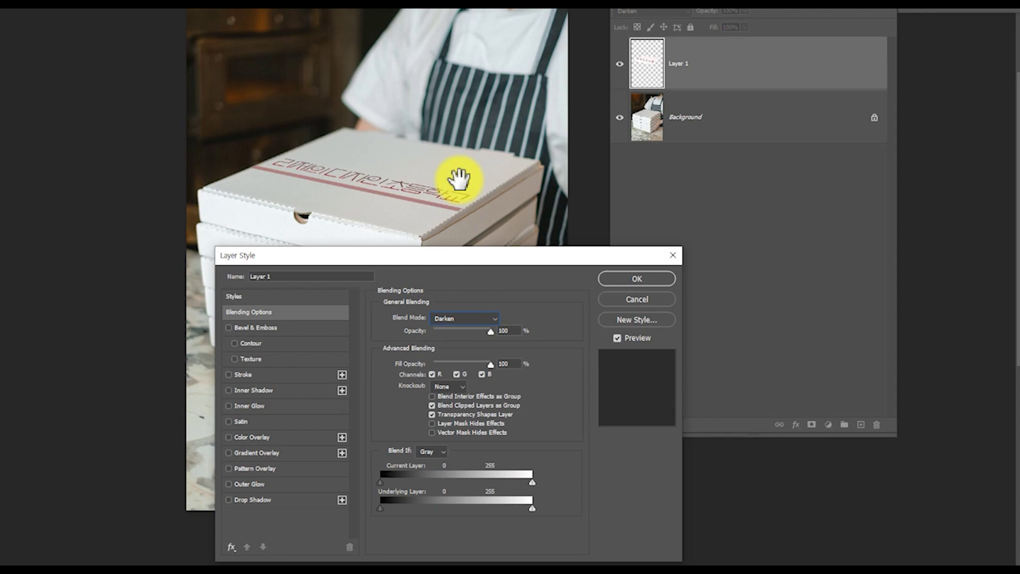
{"action": "left_click", "coordinate": [493, 319]}
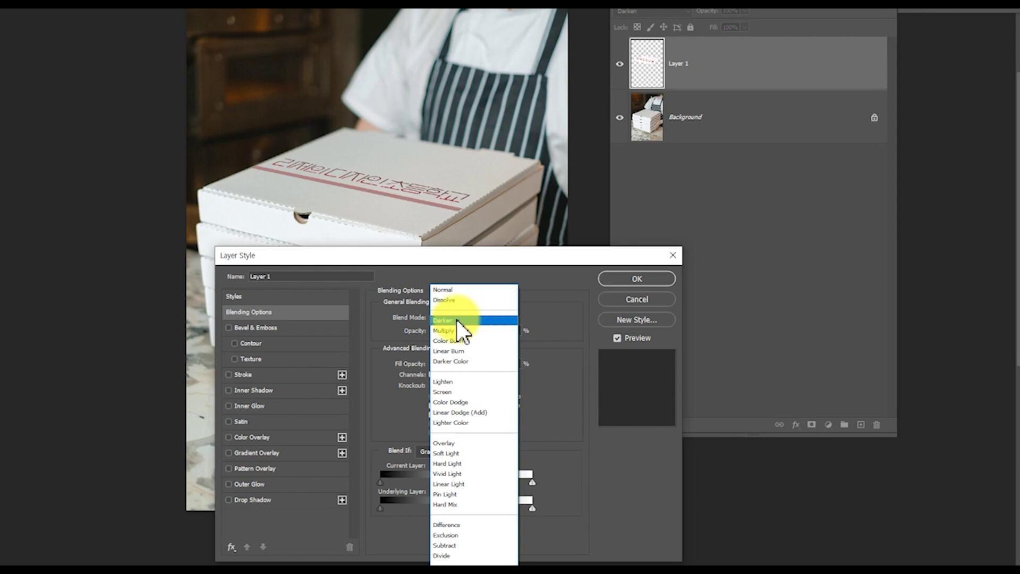
{"action": "left_click", "coordinate": [545, 316]}
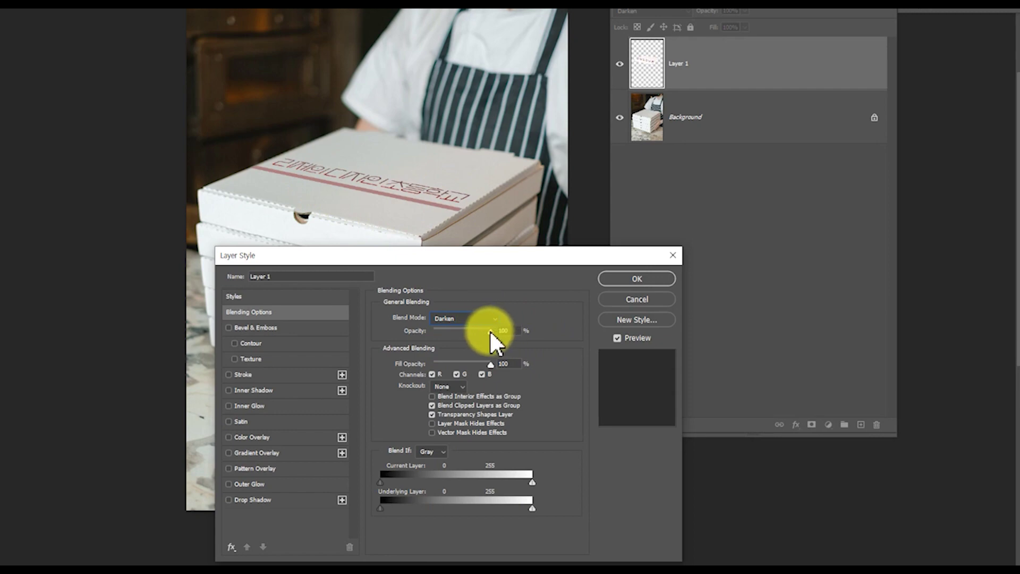
Set the artwork layer's opacity to 100% and split its Blend If Underlying Layer white point to 168 / 255.
{"action": "left_click_drag", "start_coordinate": [477, 331], "coordinate": [565, 330]}
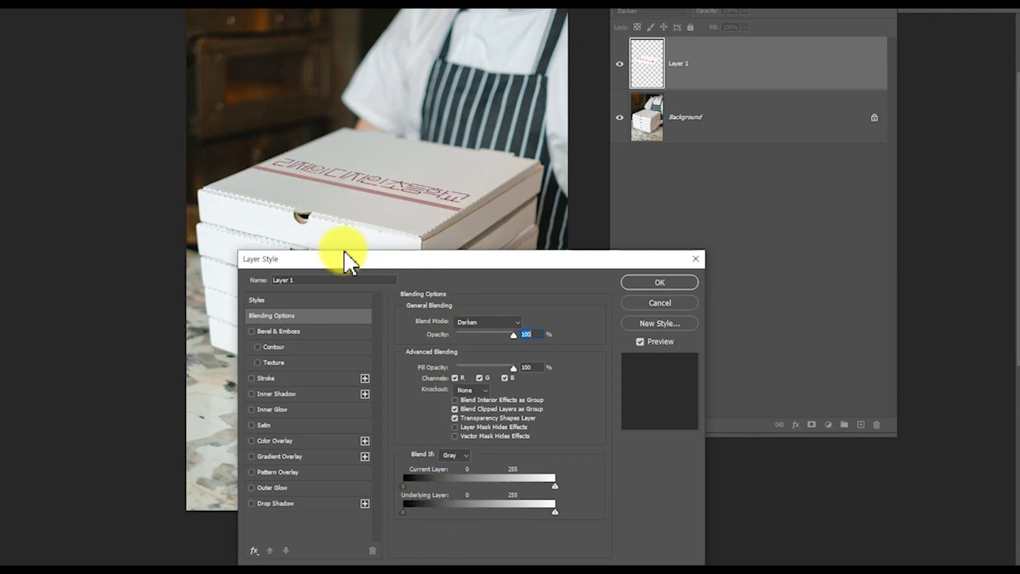
{"action": "key", "text": "alt"}
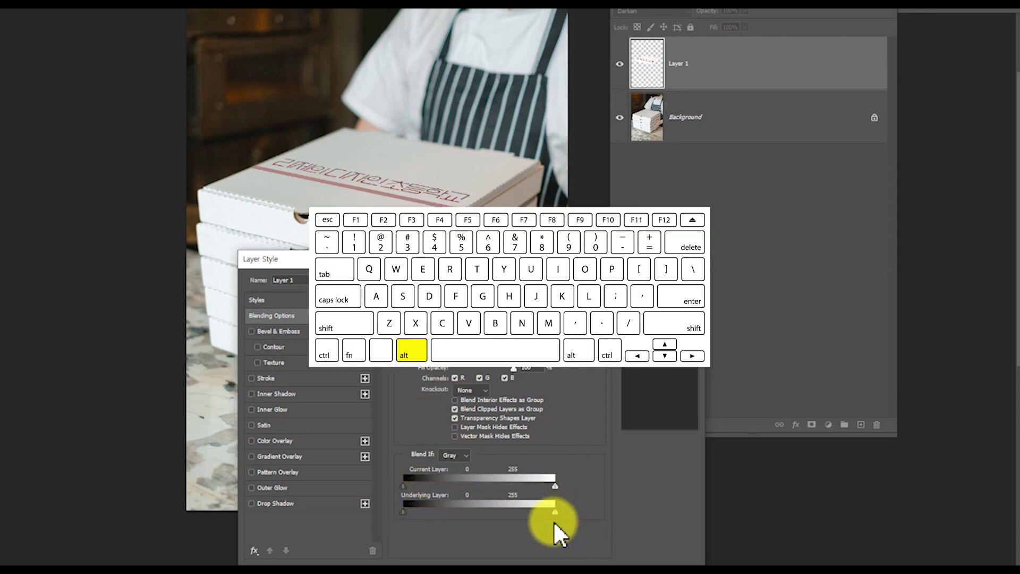
{"action": "left_click_drag", "start_coordinate": [553, 511], "coordinate": [508, 509]}
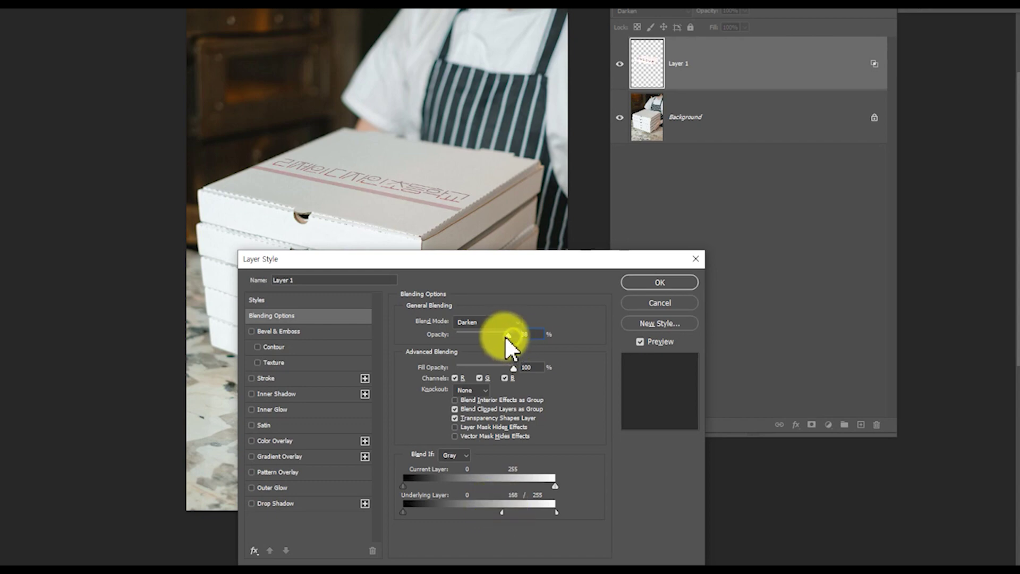
Adjust the artwork layer's split Blend If Underlying Layer white point to 195 / 255 at 100% opacity and apply the blending options.
{"action": "left_click", "coordinate": [534, 334]}
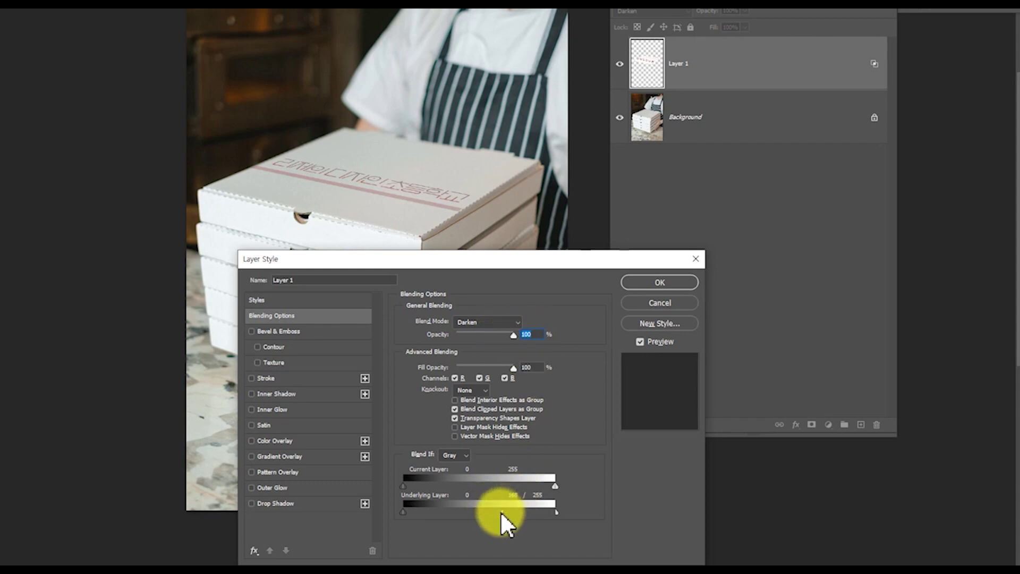
{"action": "left_click_drag", "start_coordinate": [493, 512], "coordinate": [501, 515]}
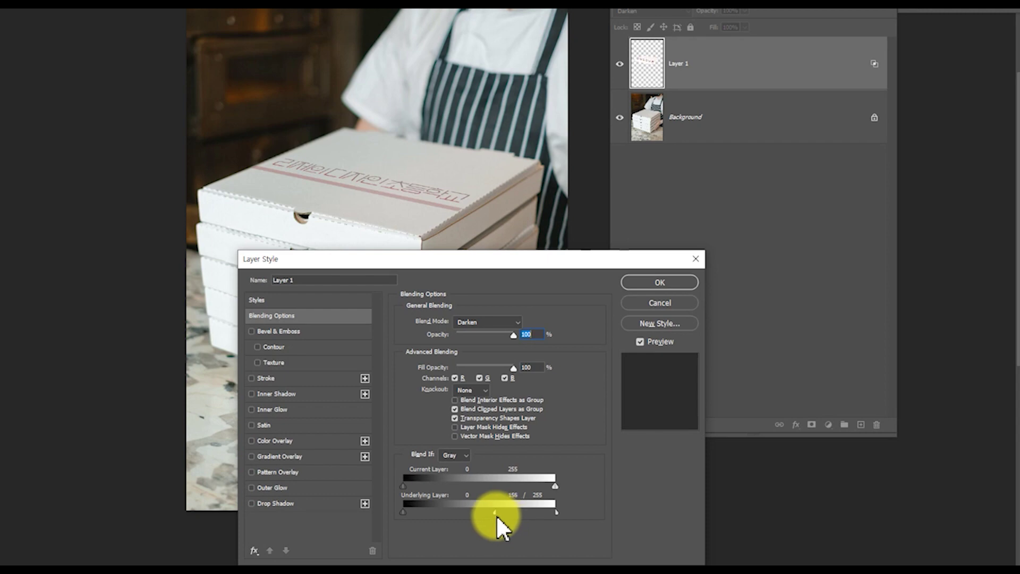
{"action": "left_click_drag", "start_coordinate": [473, 515], "coordinate": [528, 511]}
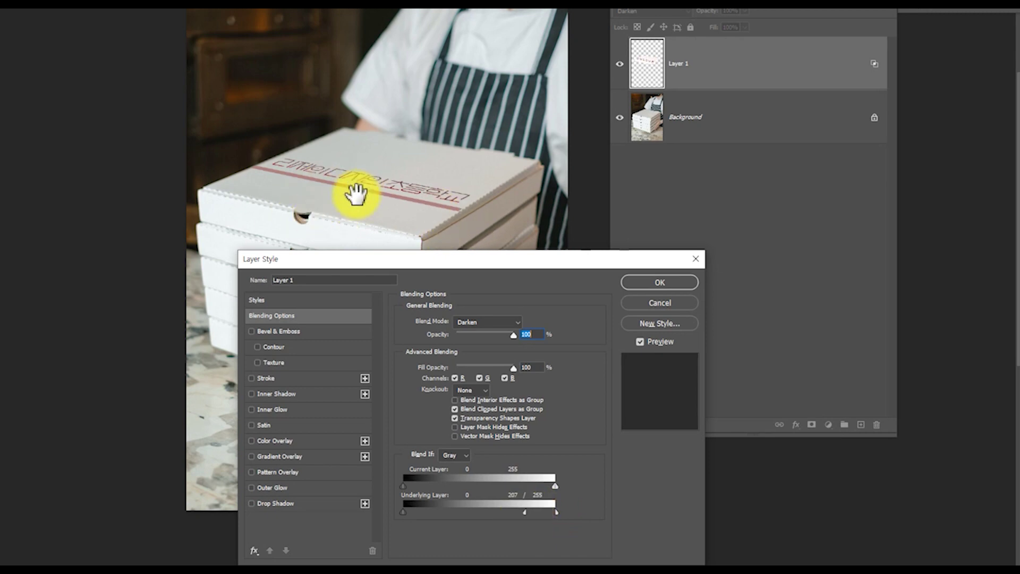
{"action": "left_click_drag", "start_coordinate": [524, 512], "coordinate": [519, 513]}
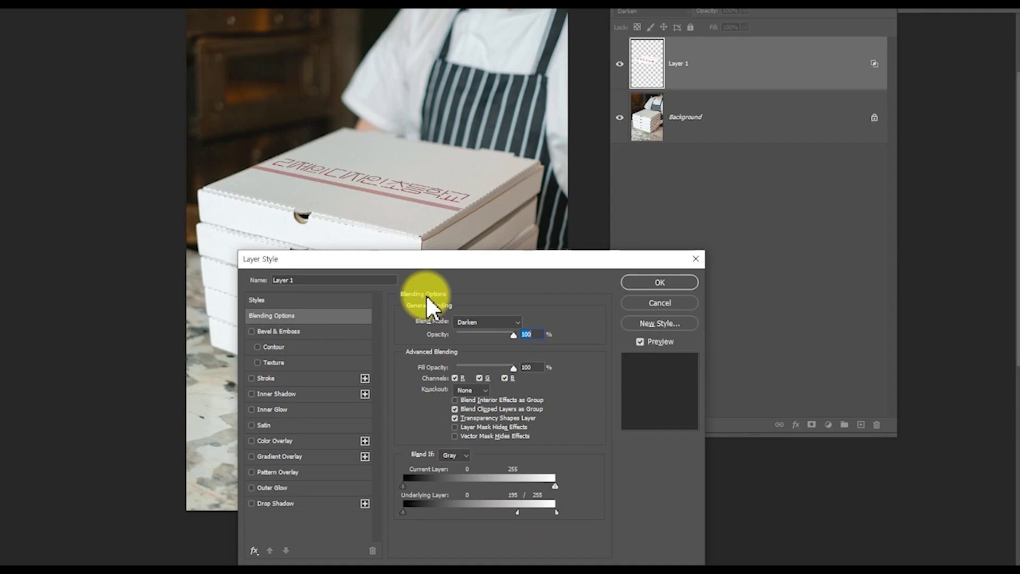
{"action": "left_click", "coordinate": [646, 283]}
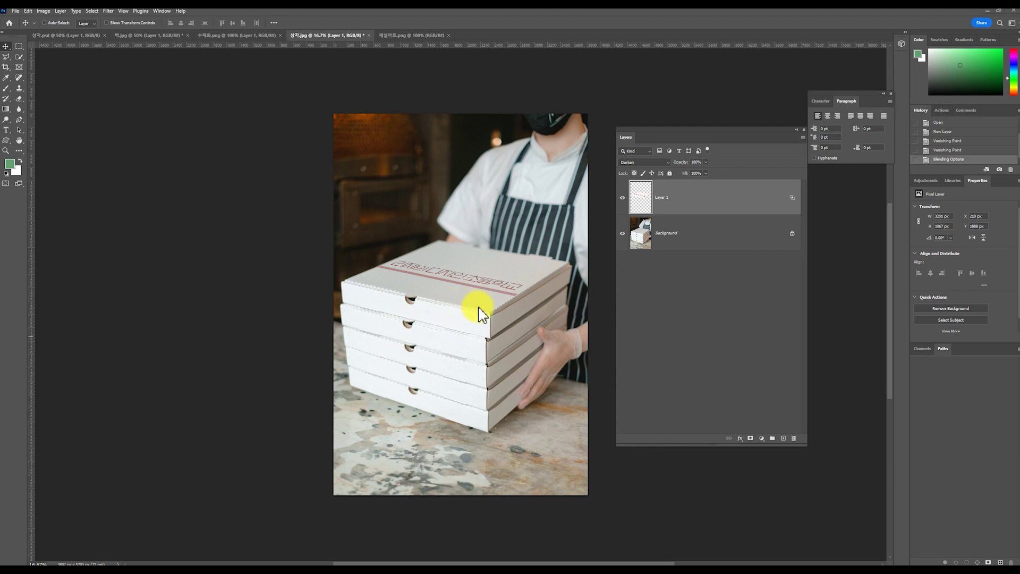
{"action": "left_click", "coordinate": [509, 344]}
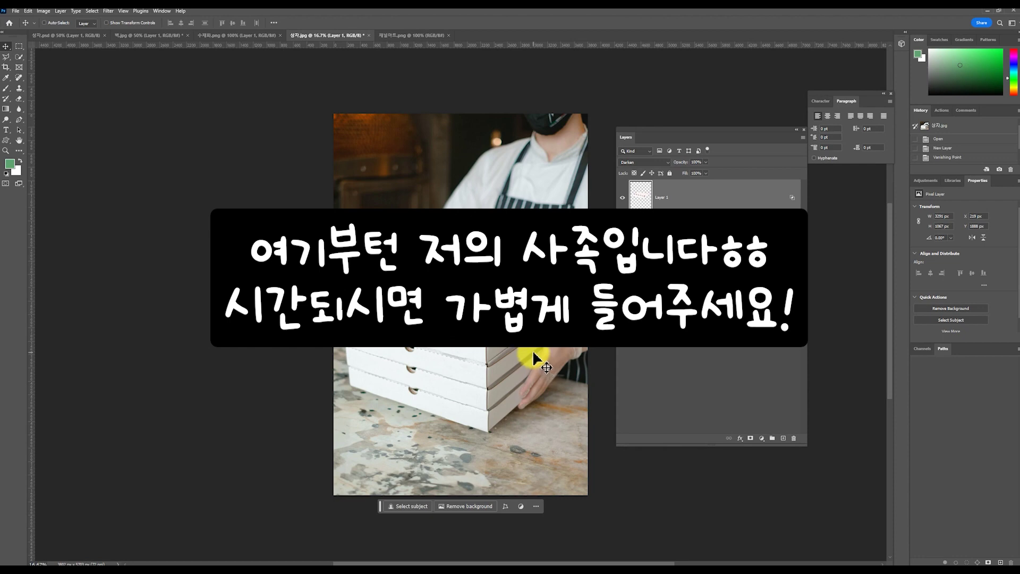
{"action": "left_click", "coordinate": [45, 11]}
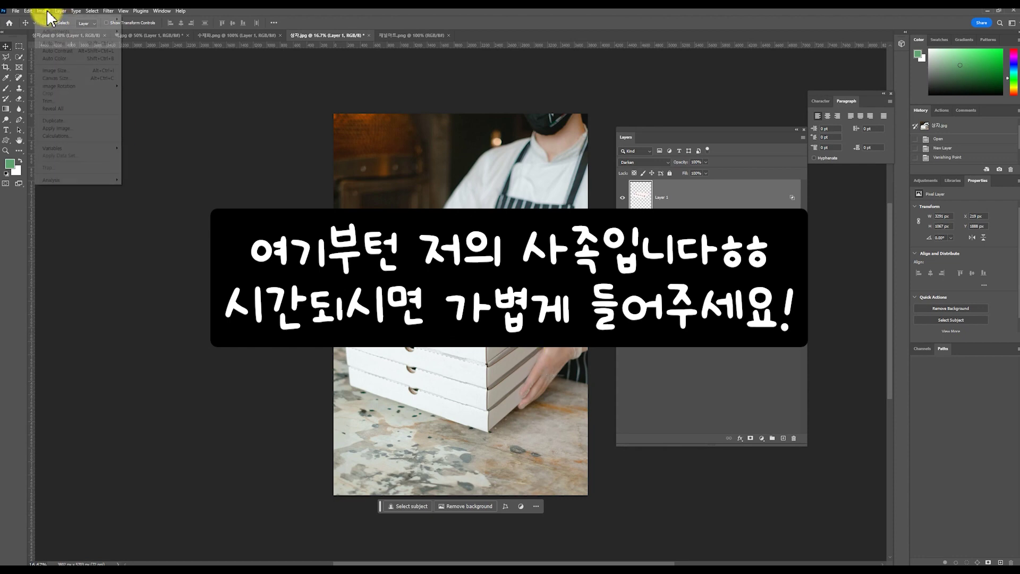
{"action": "left_click", "coordinate": [76, 11]}
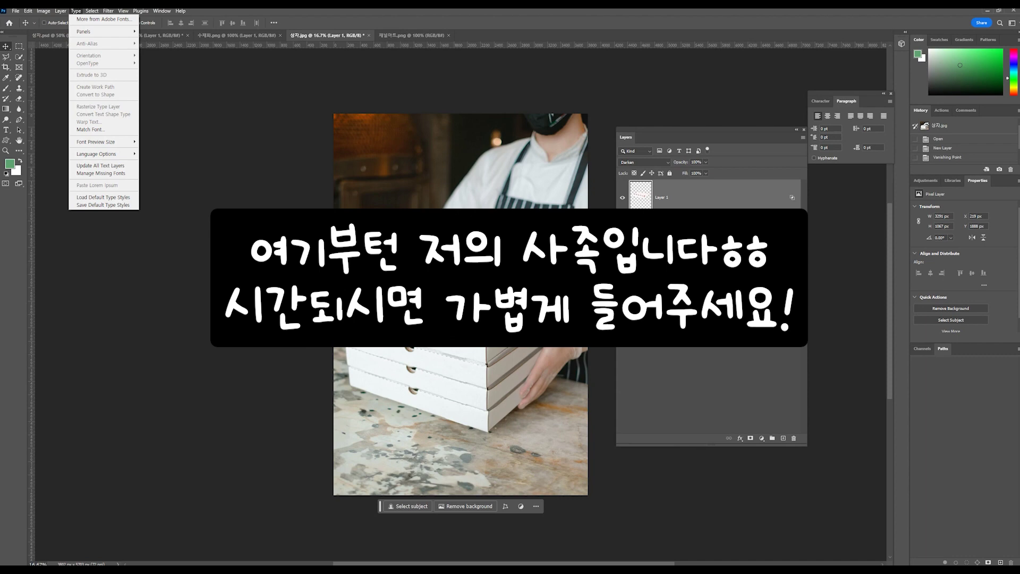
{"action": "key", "text": "Escape"}
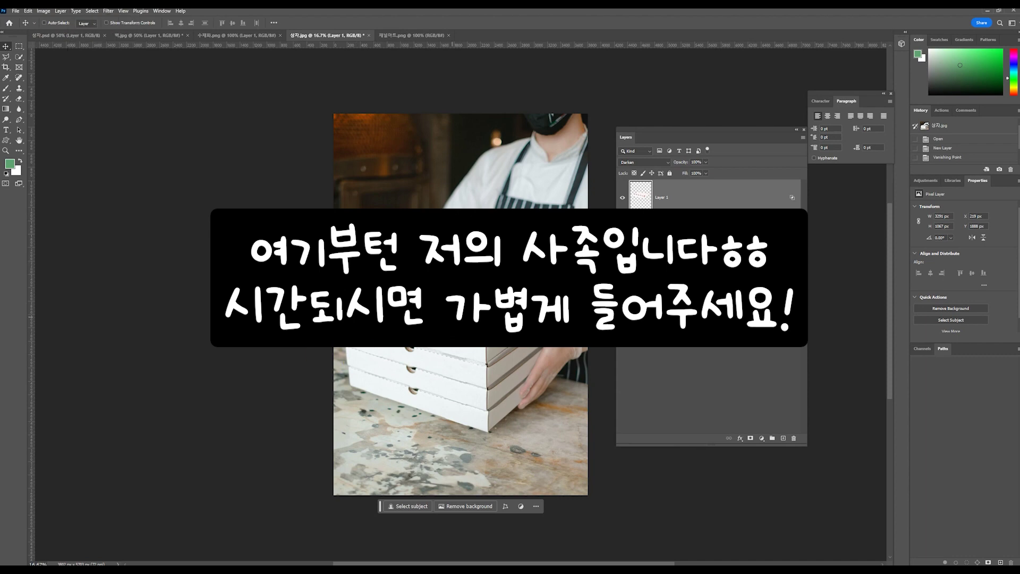